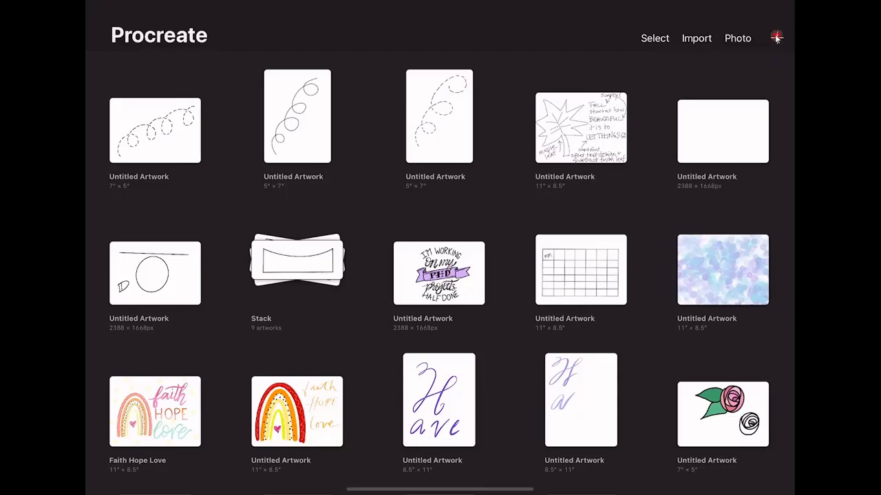
Create a new blank canvas from the 5X7 preset in the canvas size list.
click(776, 38)
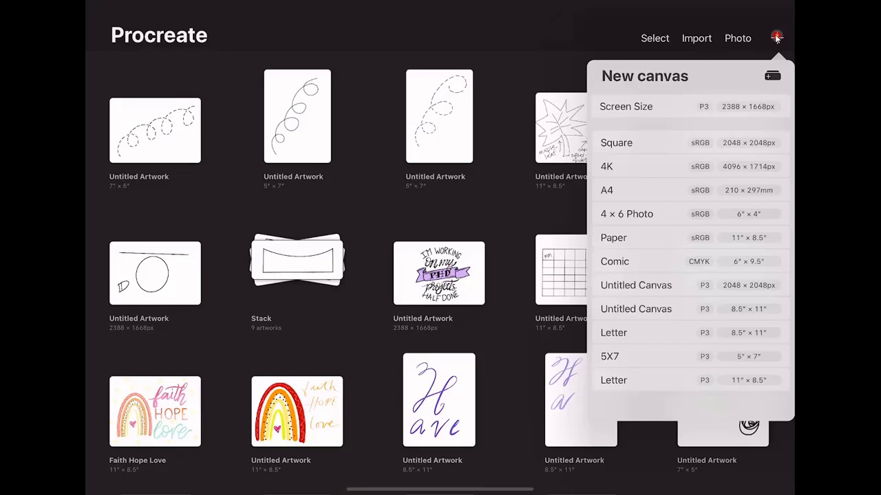
click(650, 361)
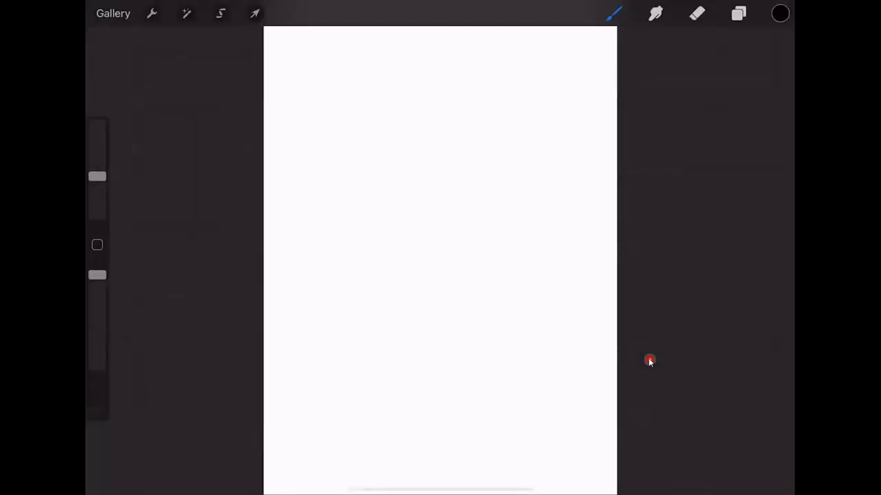
Rotate the 5X7 canvas to landscape and undo the accidental stray dots.
click(529, 78)
scroll(650, 361, up, 3)
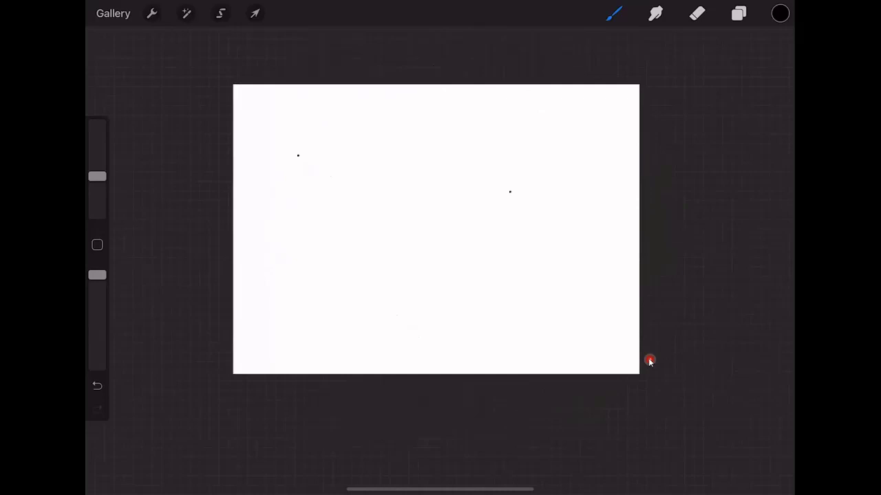
key(ctrl+z)
key(ctrl+z)
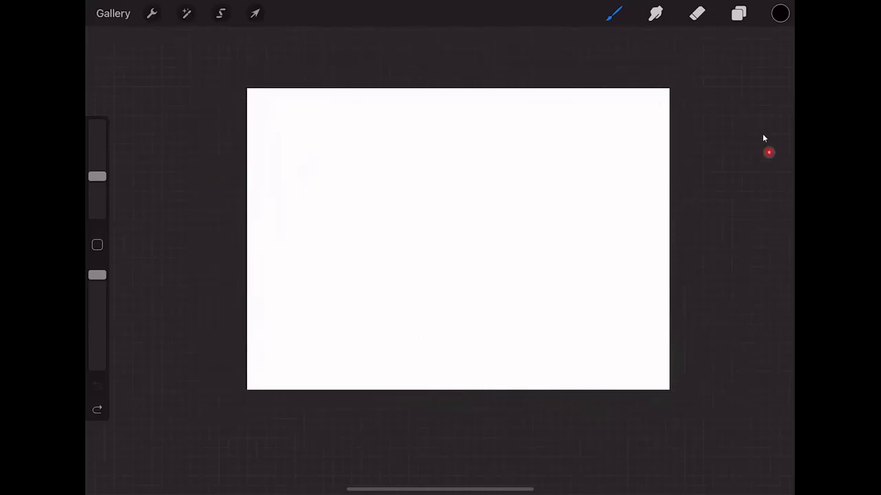
click(740, 14)
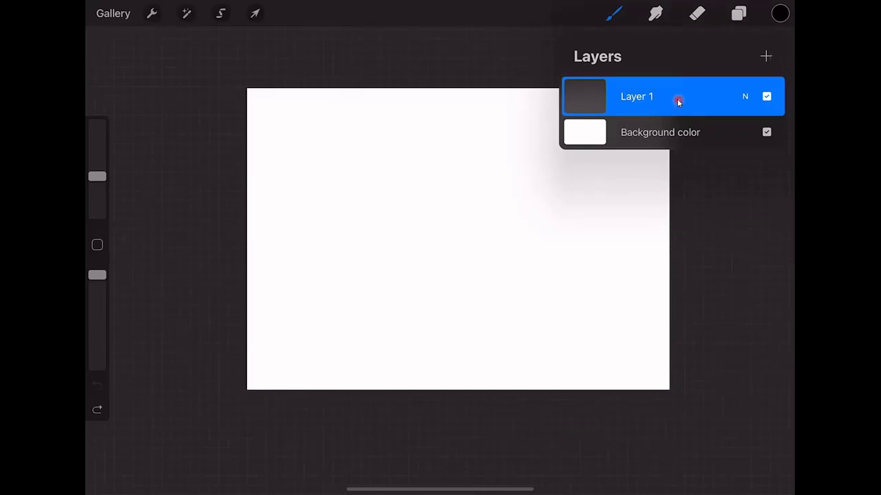
click(654, 132)
click(604, 181)
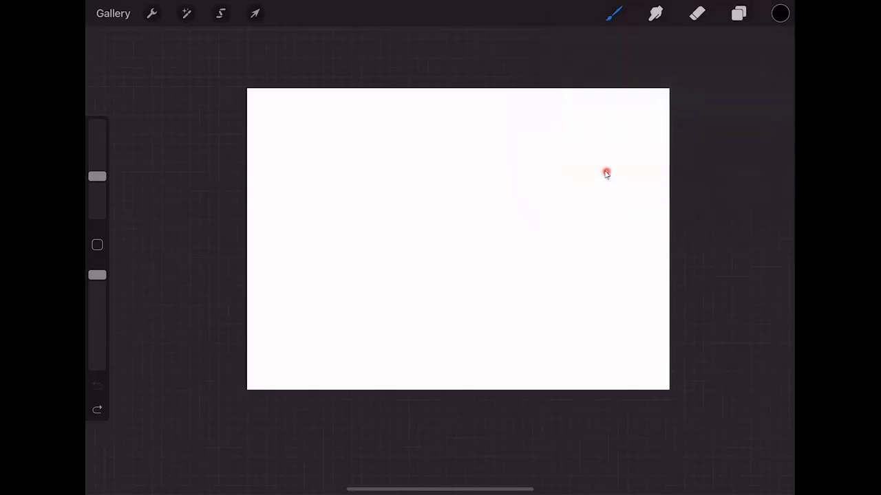
Choose the Calligraphy Monoline brush from the Brush Library.
click(616, 17)
click(616, 19)
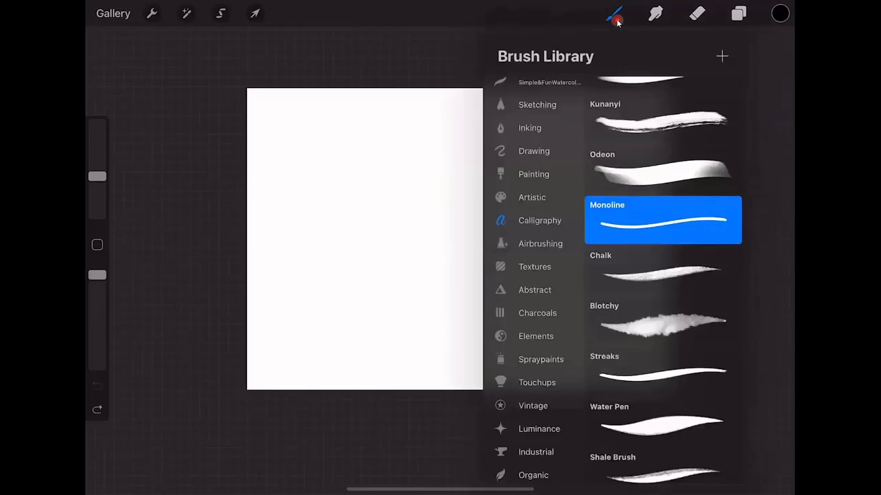
click(615, 19)
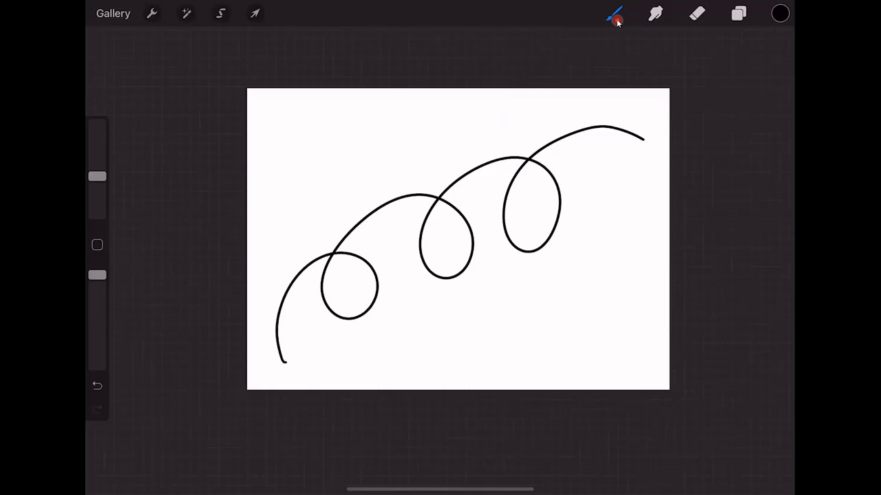
Undo the first attempt and redraw the three-loop stroke from lower left to upper right.
click(98, 388)
click(97, 389)
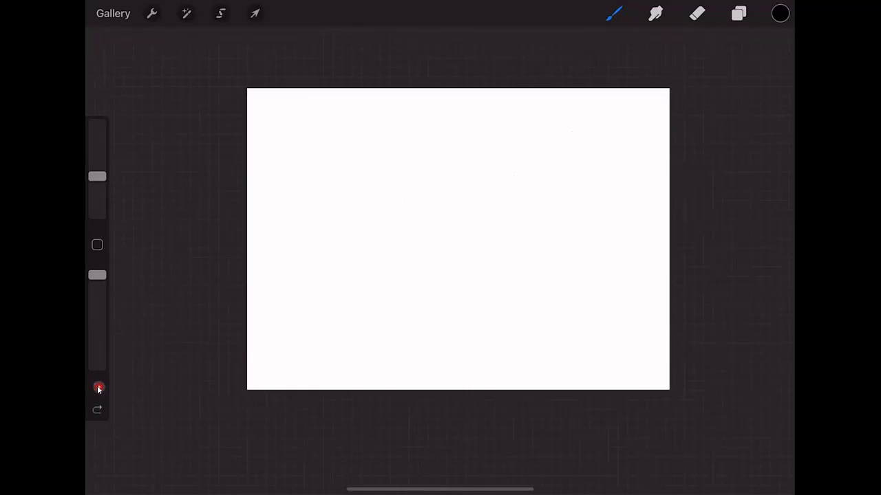
mouse_move(298, 355)
mouse_down()
mouse_move(289, 253)
mouse_move(596, 132)
mouse_up()
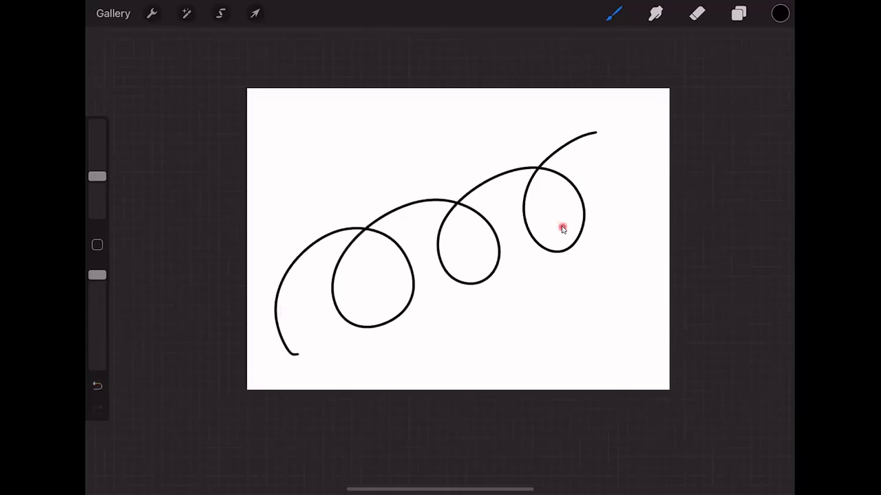
Add Layer 2 on top and lower Layer 1's opacity to 39%.
click(737, 15)
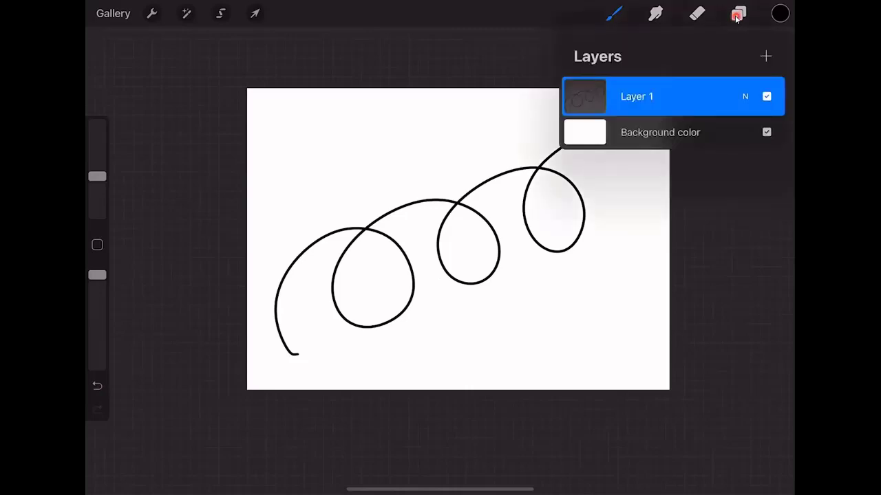
key(super+shift+n)
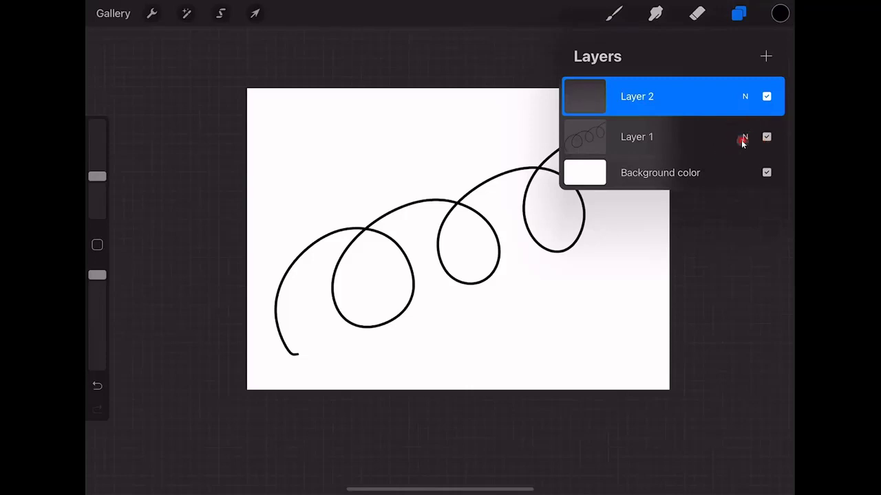
click(742, 140)
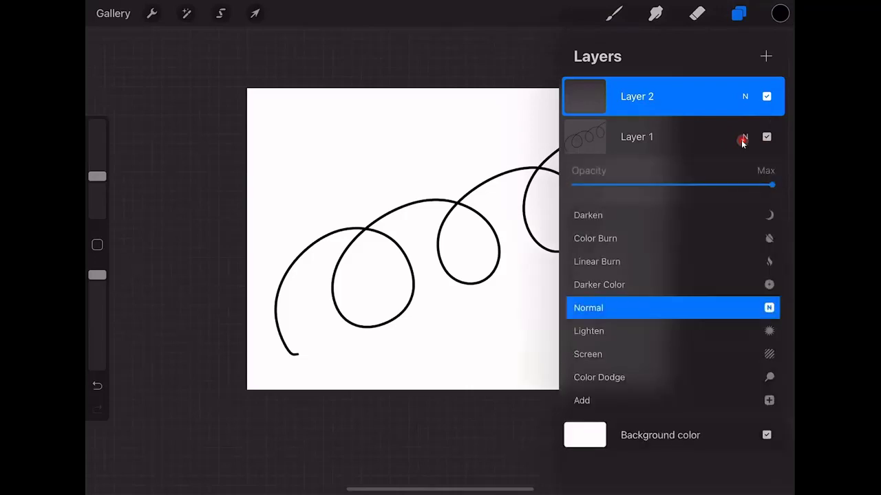
drag(764, 190, 673, 183)
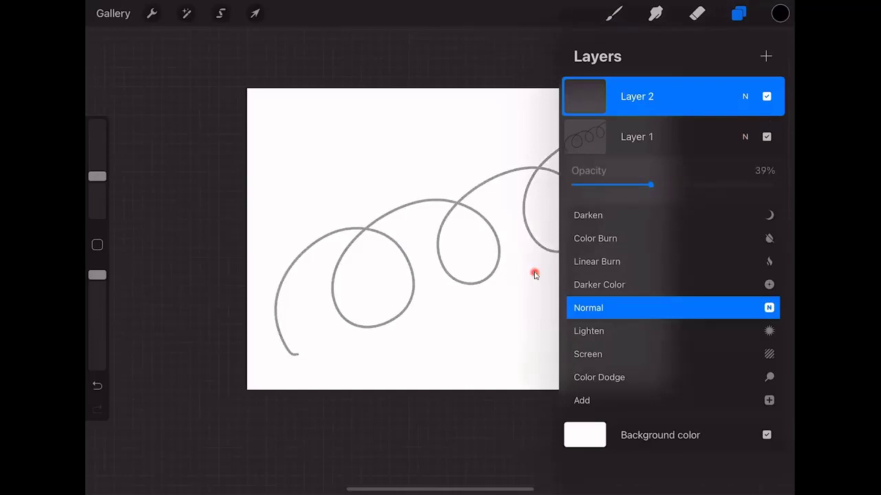
click(536, 275)
click(535, 275)
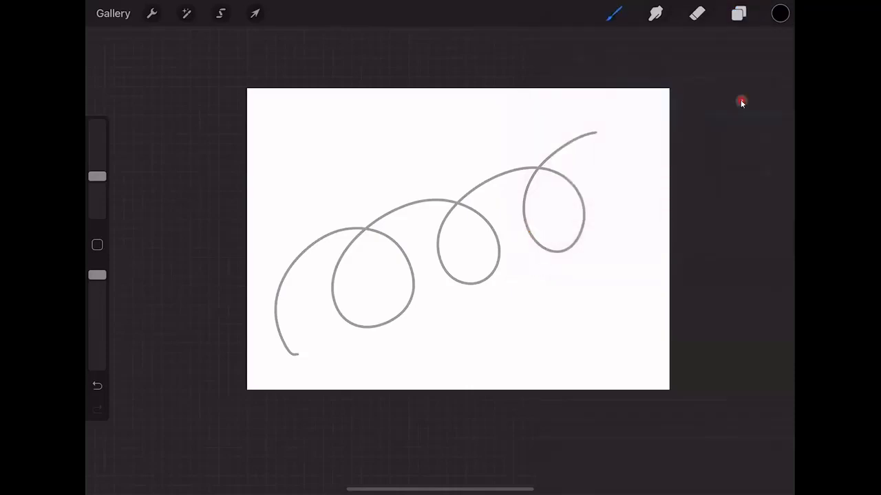
Set the brush size to 20% with the sidebar slider.
click(739, 18)
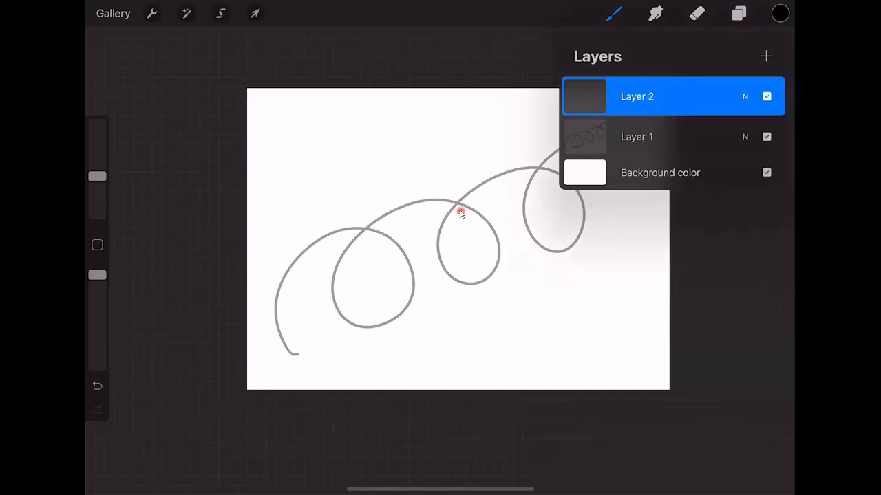
click(317, 363)
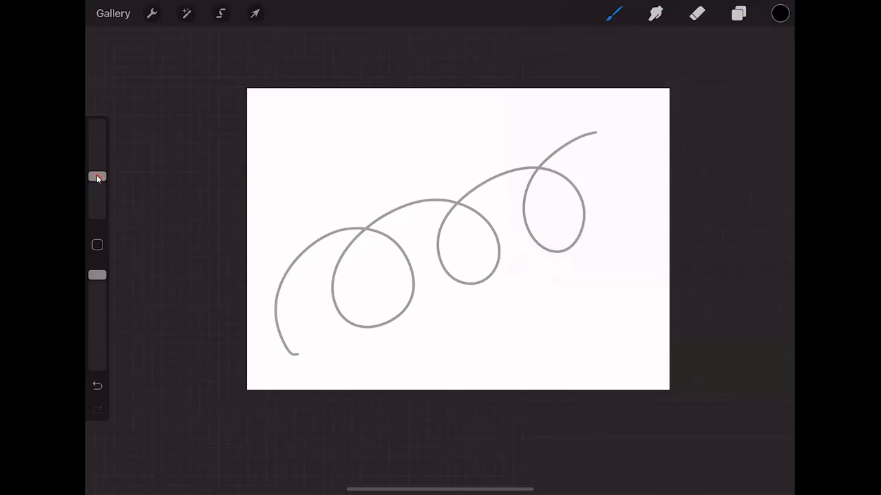
drag(97, 177, 97, 173)
Draw short black dashes over the grey three-loop line from its lower-left to upper-right end.
mouse_move(284, 345)
mouse_down()
mouse_move(292, 355)
mouse_move(283, 341)
mouse_up()
drag(274, 310, 278, 321)
drag(279, 290, 275, 305)
mouse_move(288, 269)
mouse_down()
mouse_move(281, 278)
mouse_move(328, 234)
mouse_move(374, 229)
mouse_move(401, 249)
mouse_move(411, 271)
mouse_move(413, 299)
mouse_move(384, 325)
mouse_move(360, 328)
mouse_move(339, 315)
mouse_move(333, 274)
mouse_move(378, 219)
mouse_move(433, 199)
mouse_move(481, 217)
mouse_move(500, 264)
mouse_up()
mouse_move(494, 270)
mouse_down()
mouse_move(461, 282)
mouse_move(443, 268)
mouse_move(440, 229)
mouse_move(475, 188)
mouse_move(540, 168)
mouse_move(565, 176)
mouse_move(581, 197)
mouse_move(574, 244)
mouse_move(560, 252)
mouse_move(541, 245)
mouse_move(523, 212)
mouse_move(535, 174)
mouse_move(556, 154)
mouse_up()
drag(560, 150, 590, 134)
drag(595, 132, 602, 131)
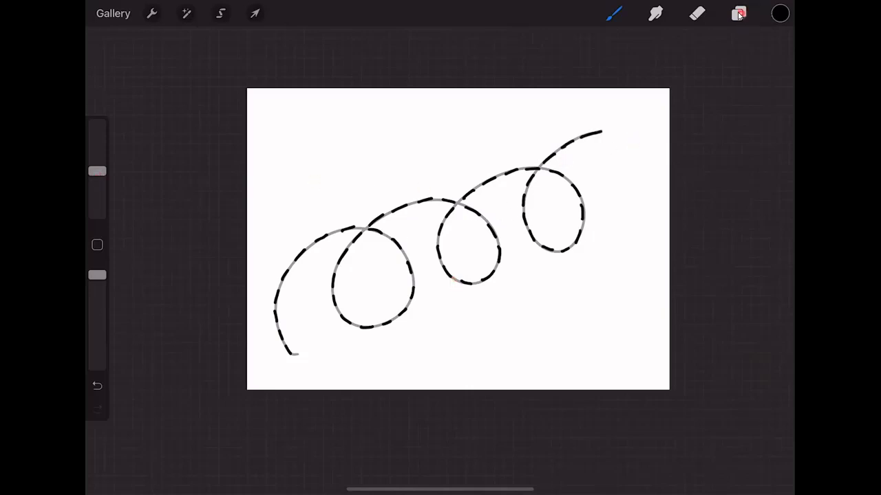
Turn off Layer 1's visibility so the grey guide line disappears.
click(739, 14)
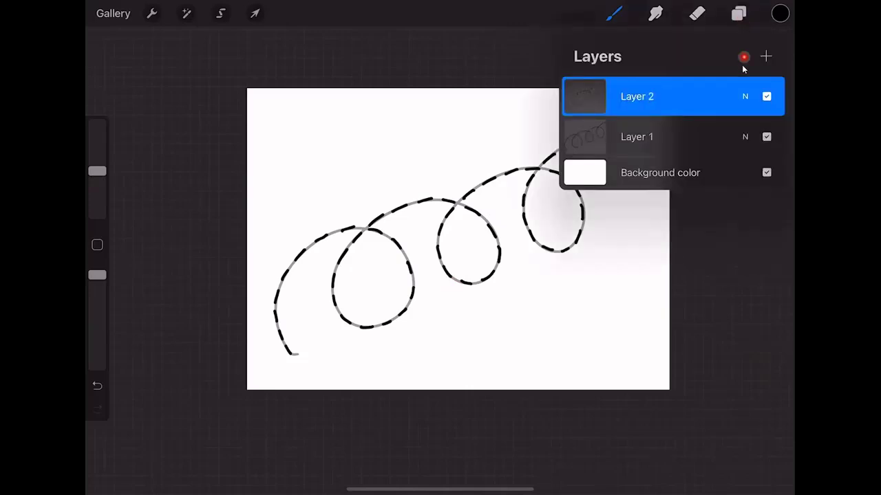
click(766, 138)
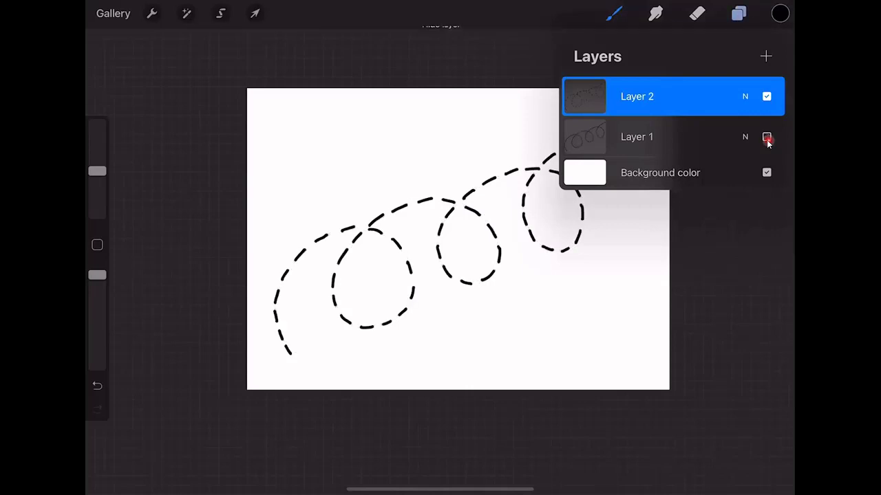
click(626, 344)
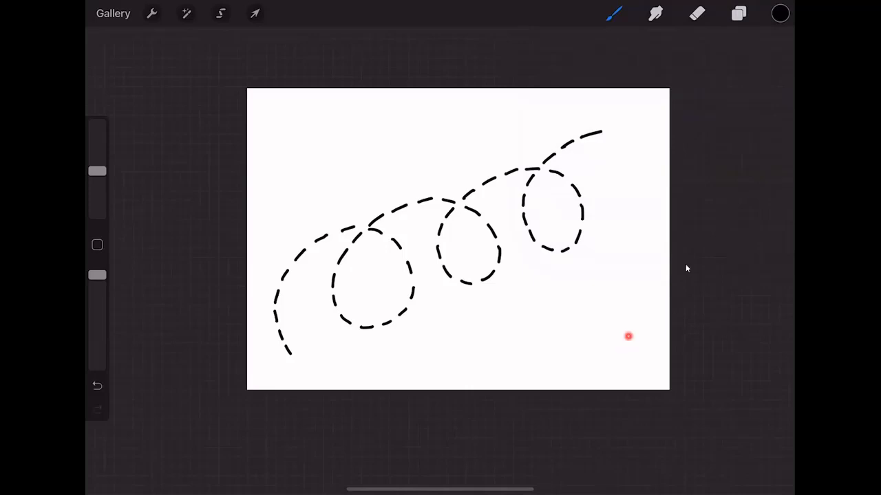
Uncheck the Background color layer to leave the dashes on a transparent canvas.
click(740, 14)
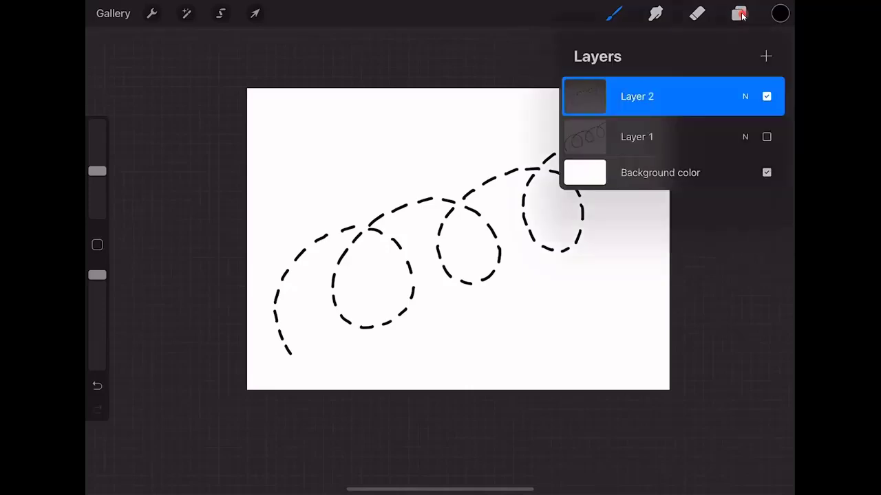
click(766, 172)
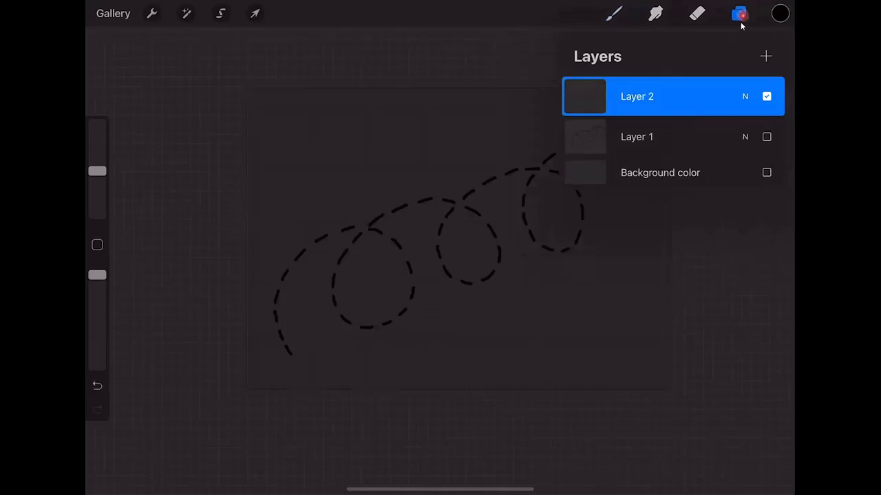
click(627, 281)
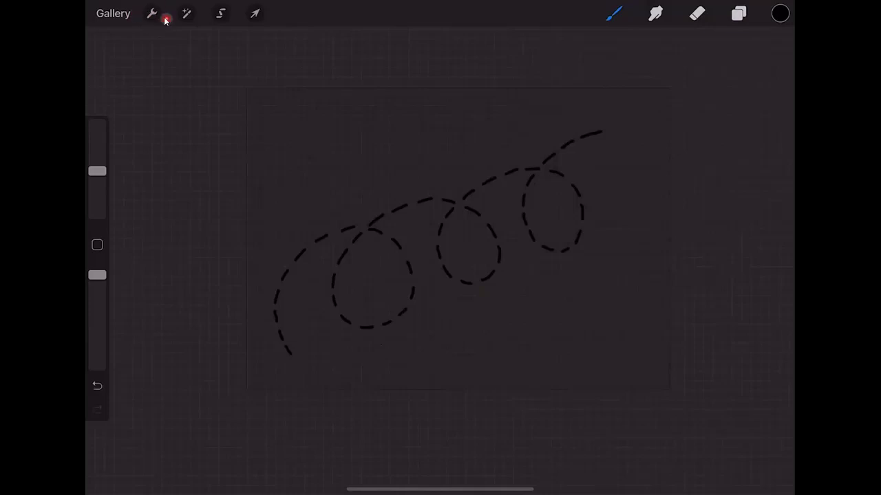
Open the Actions Share options listing PSD, JPEG, PNG and PNG Files.
click(165, 20)
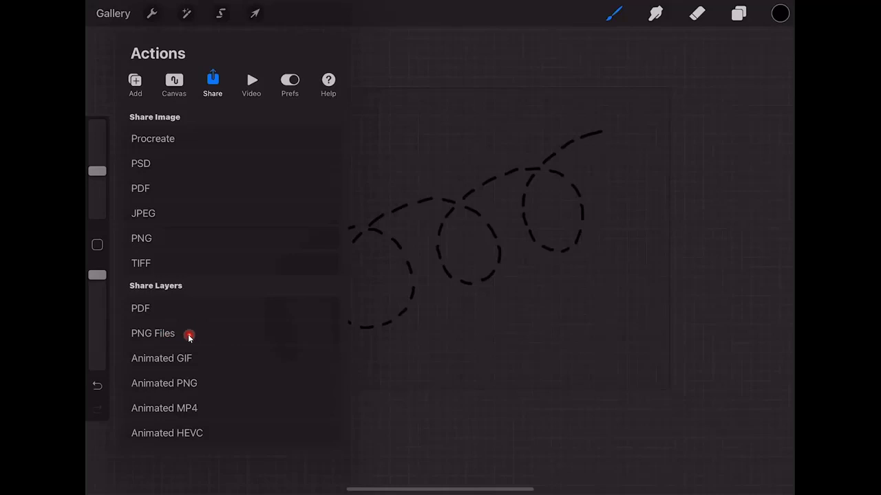
Export the layers as PNG Files and bring up the share sheet for Untitled_Artwork-1.
click(188, 334)
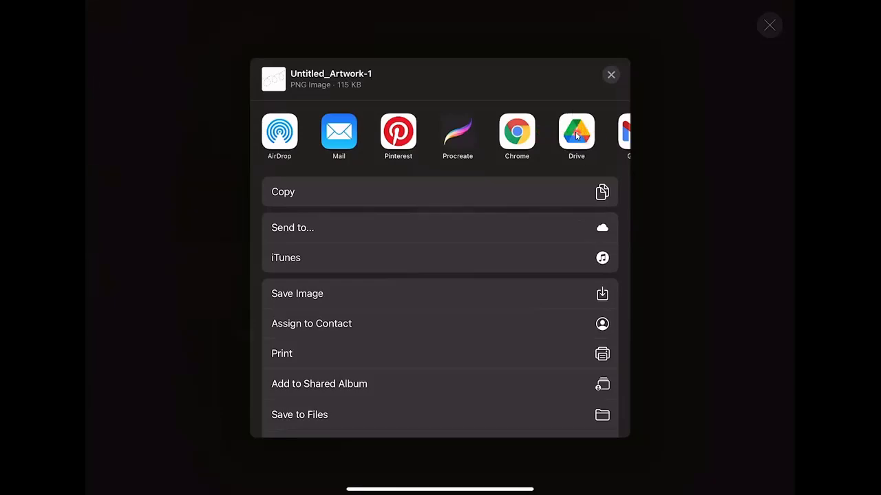
click(510, 139)
Start a Mail message with Untitled_Artwork-1.png attached and enter the user's own Gmail address as recipient.
click(363, 161)
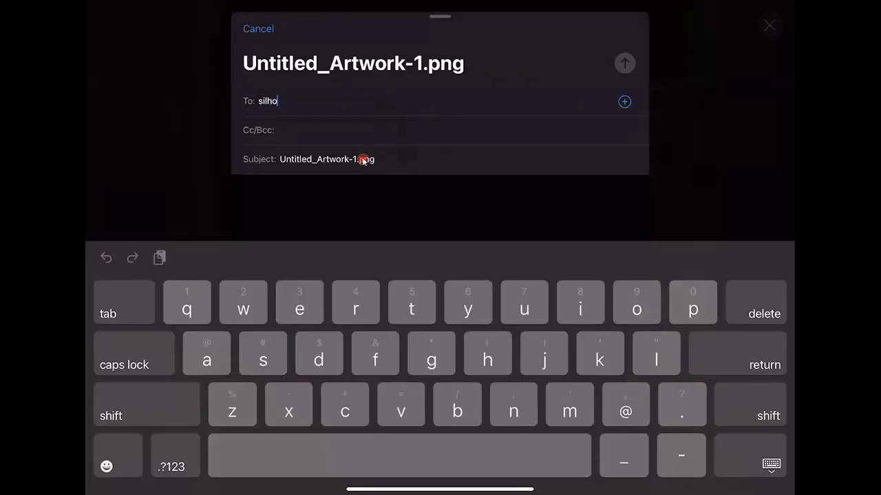
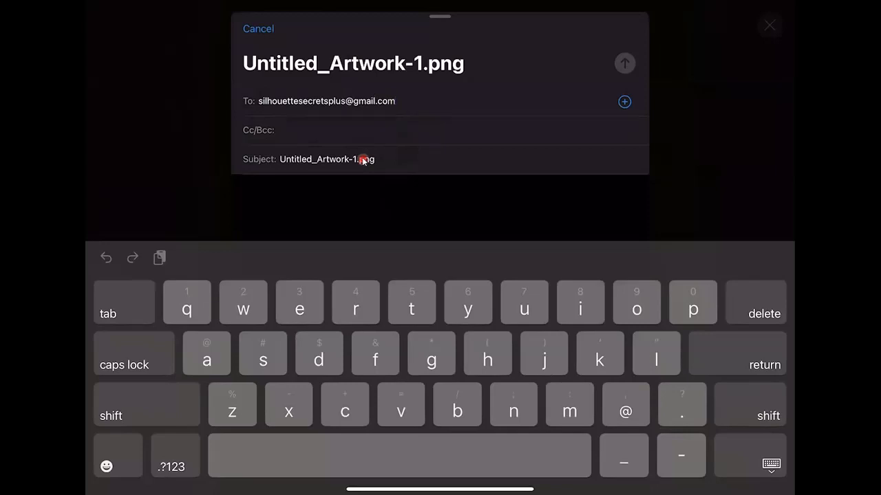
key(Return)
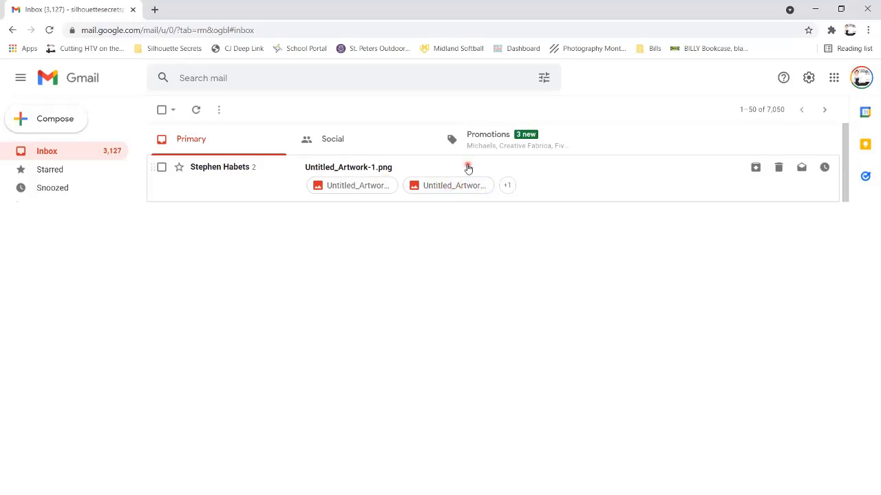
Open the Untitled_Artwork-1.png email and scroll down to the newest message's 112 KB PNG attachment.
click(467, 167)
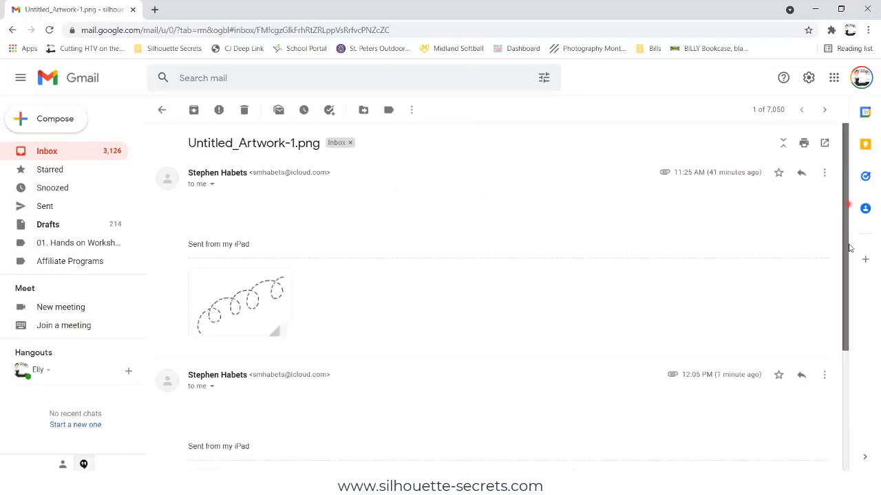
scroll(845, 211, down, 3)
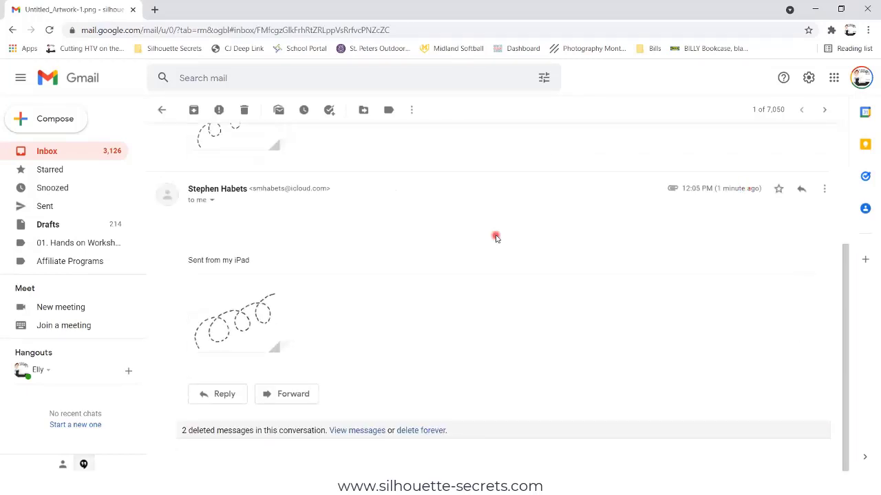
mouse_move(258, 300)
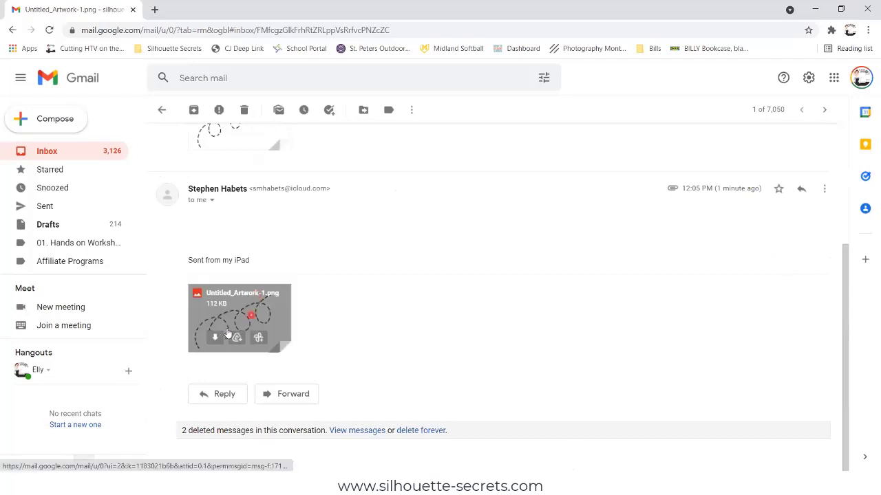
Download the attached drawing and save it as Bee Path 3.png in the Procreate png folder.
click(213, 341)
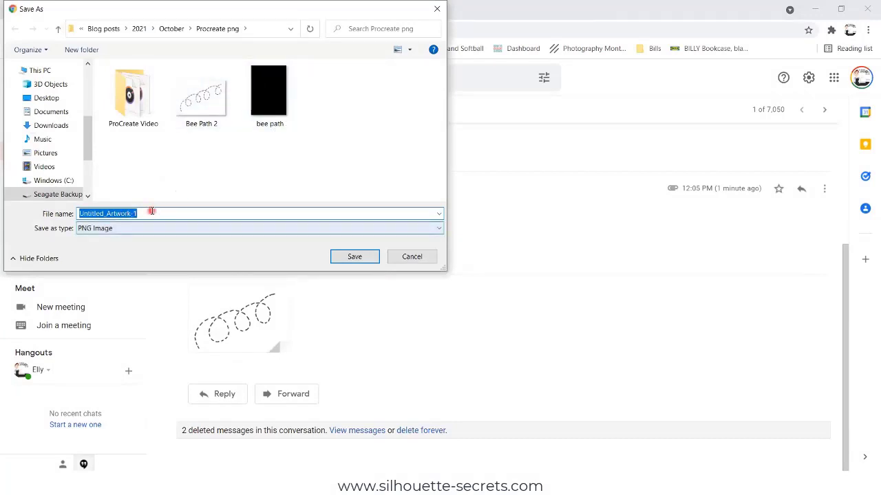
text(Be)
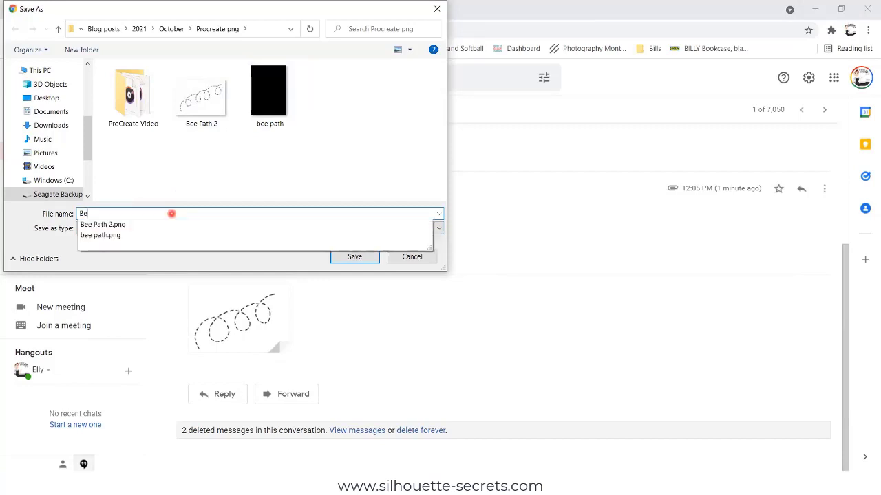
text(e Path 3)
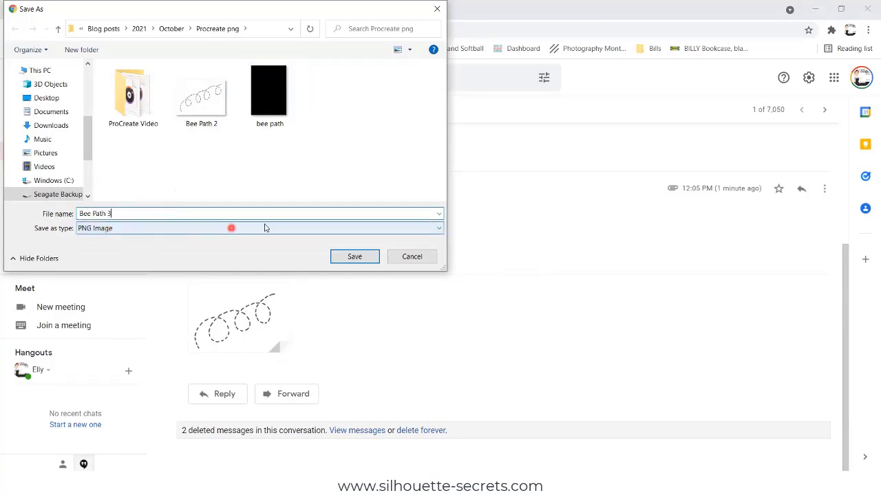
click(352, 258)
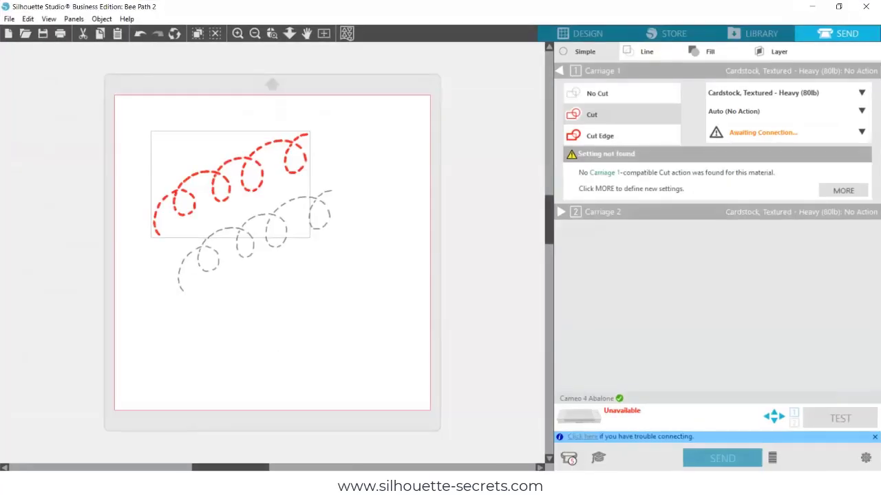
Return to the Design workspace and open Bee Path 3 via File > Open into a new tab.
click(592, 40)
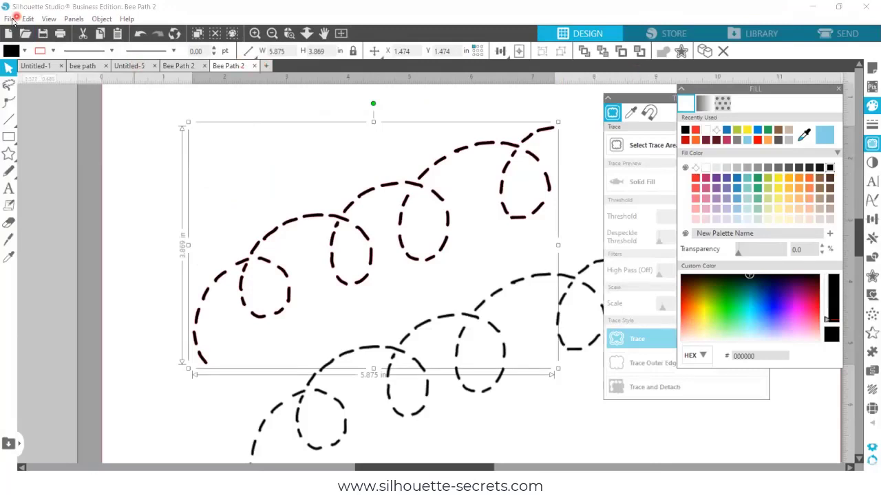
click(9, 19)
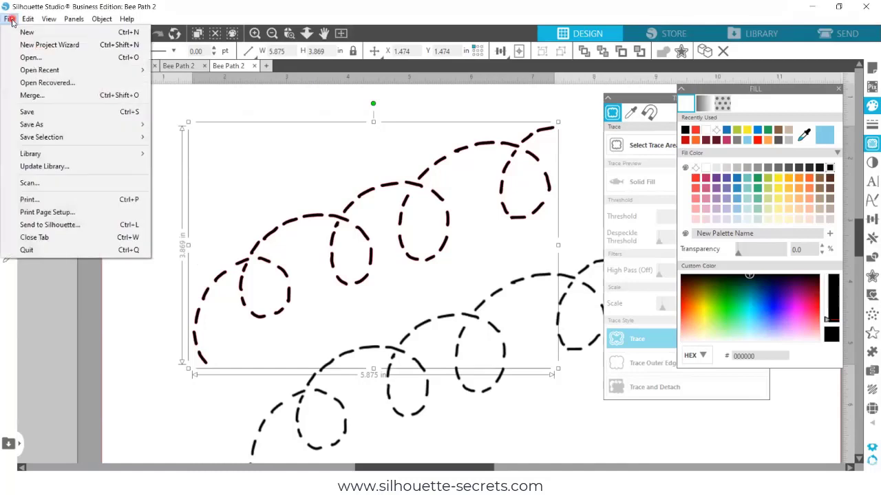
click(39, 59)
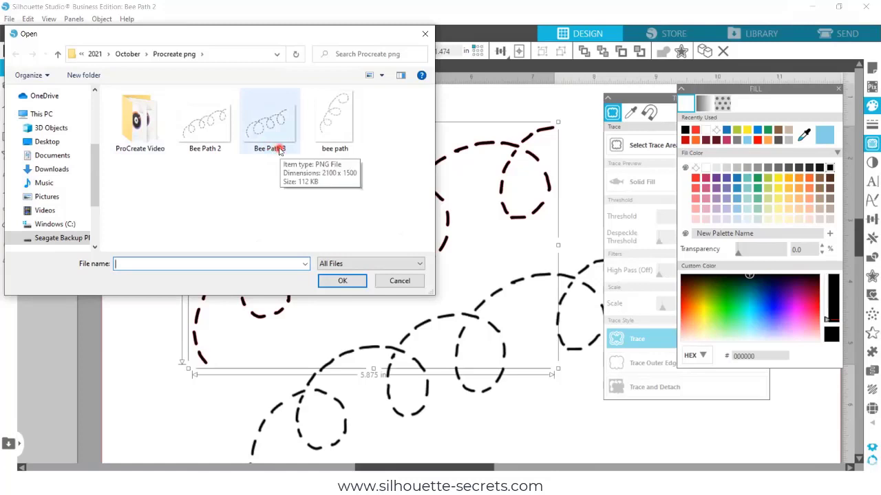
double_click(279, 147)
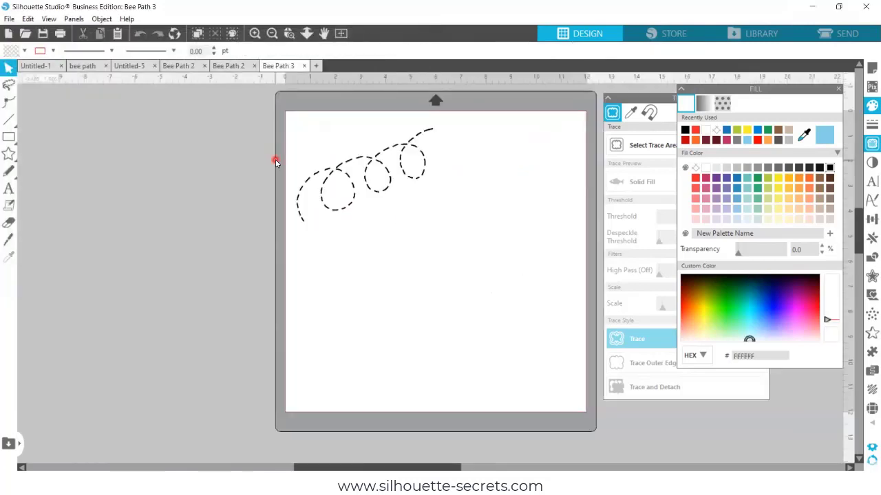
Move the dashed bee path slightly down and right on the mat, then deselect it.
drag(374, 155, 403, 180)
key(Escape)
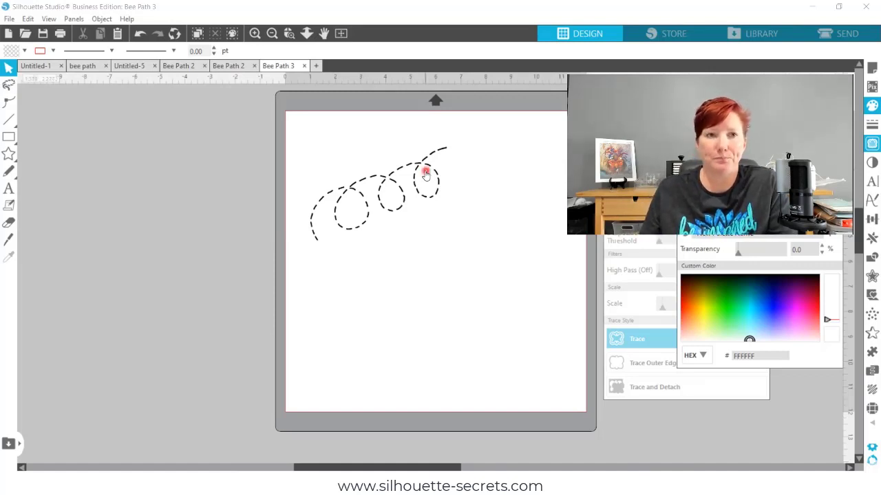
click(127, 18)
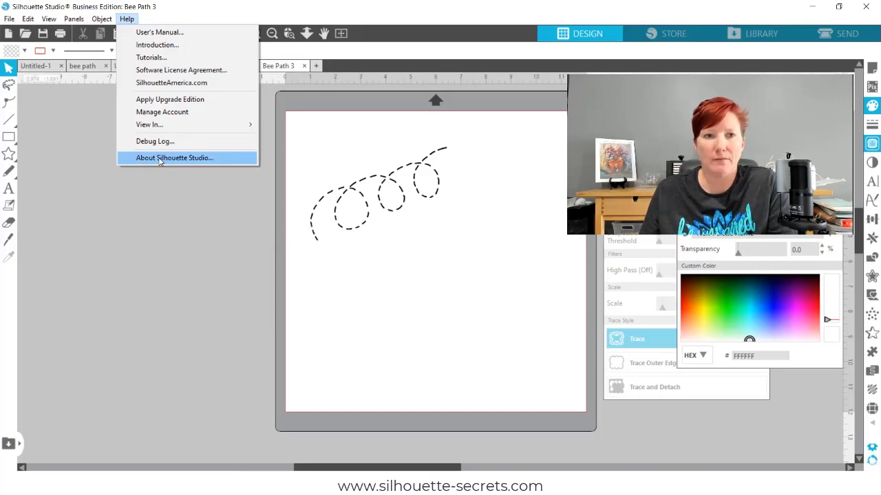
click(210, 159)
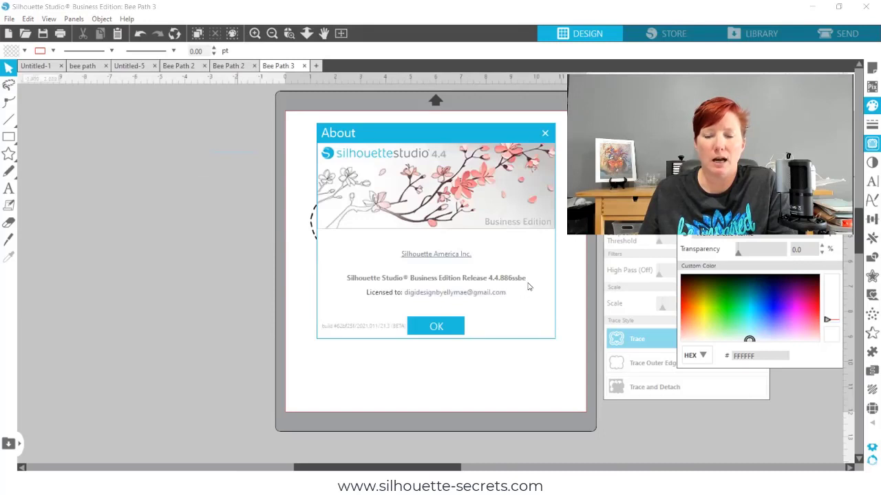
click(442, 326)
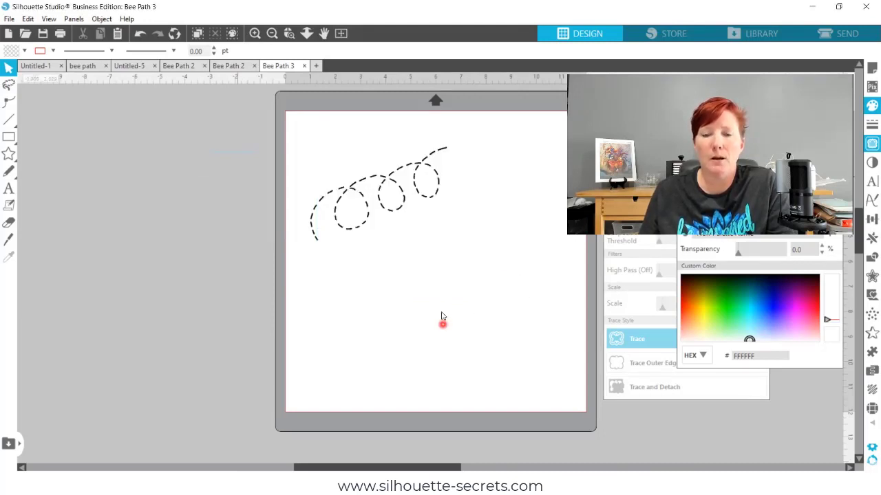
click(871, 454)
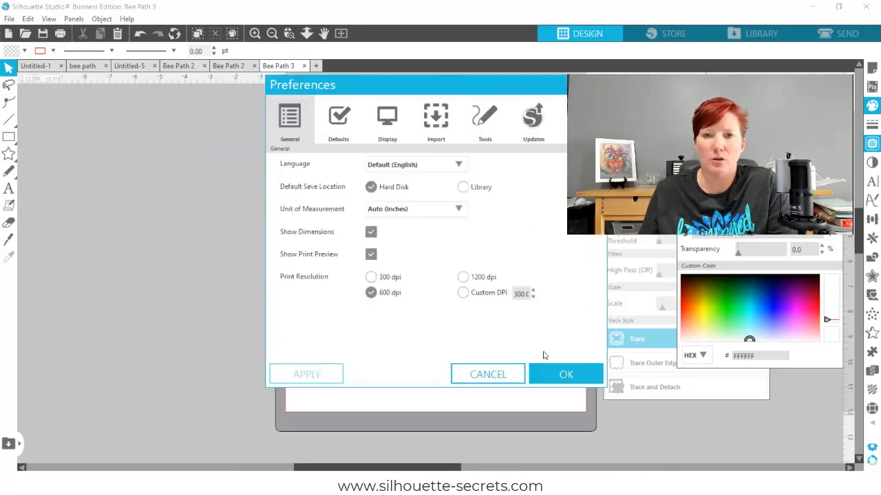
click(438, 120)
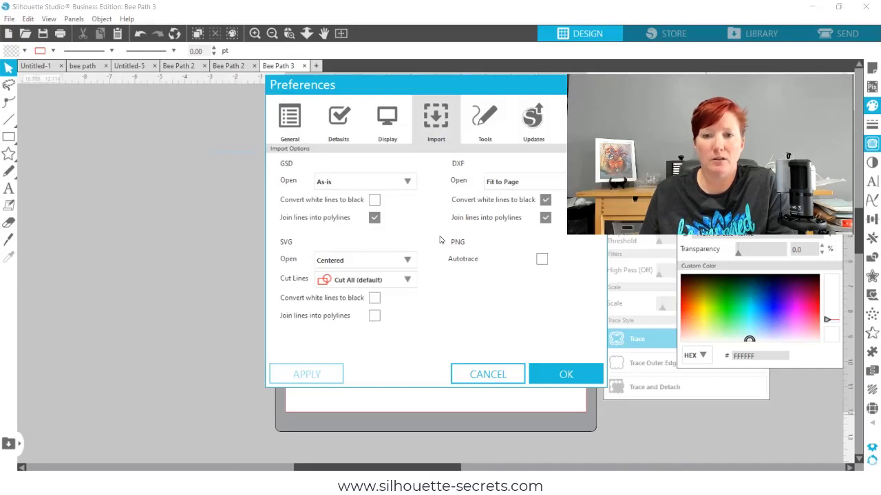
click(478, 377)
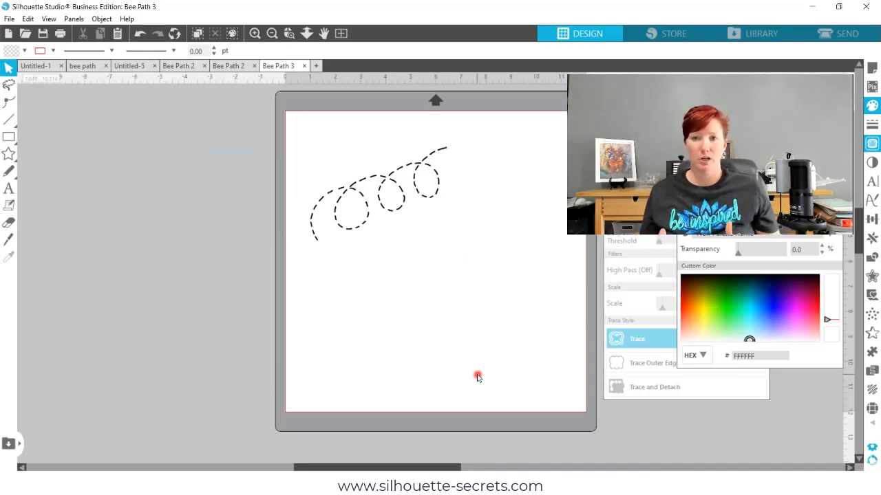
Close the Fill panel so the Trace panel shows on its own.
click(513, 141)
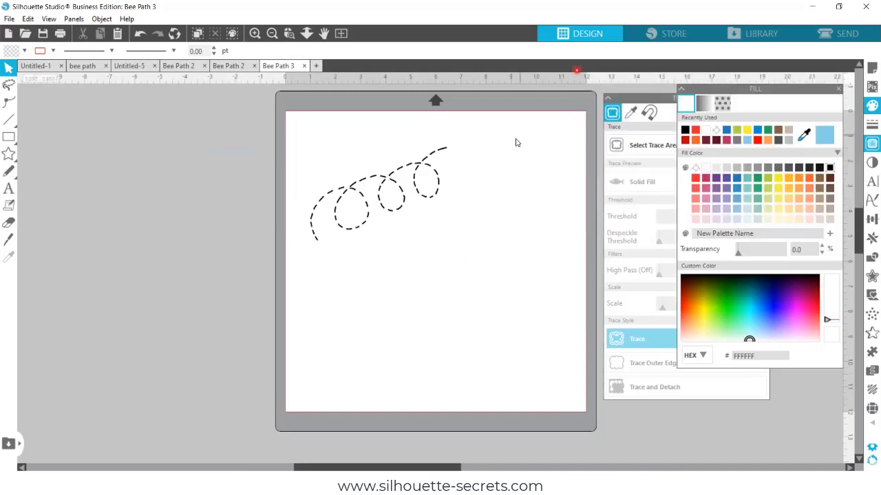
click(871, 127)
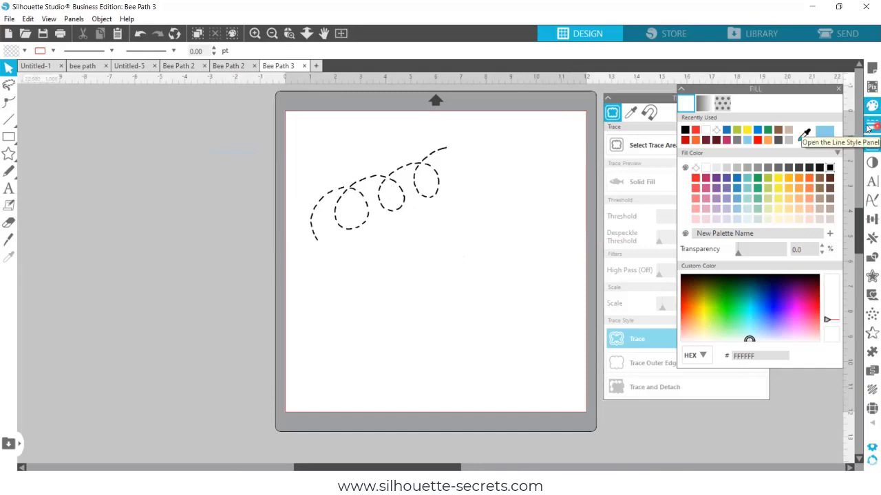
click(869, 139)
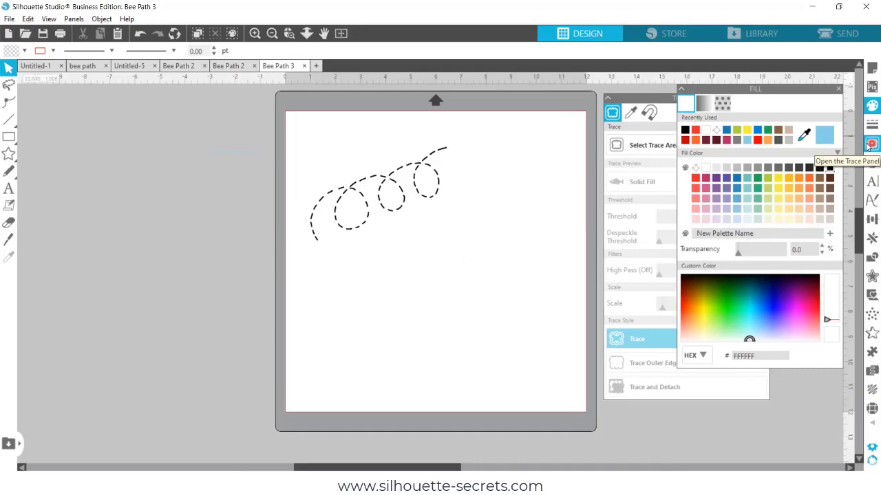
click(869, 145)
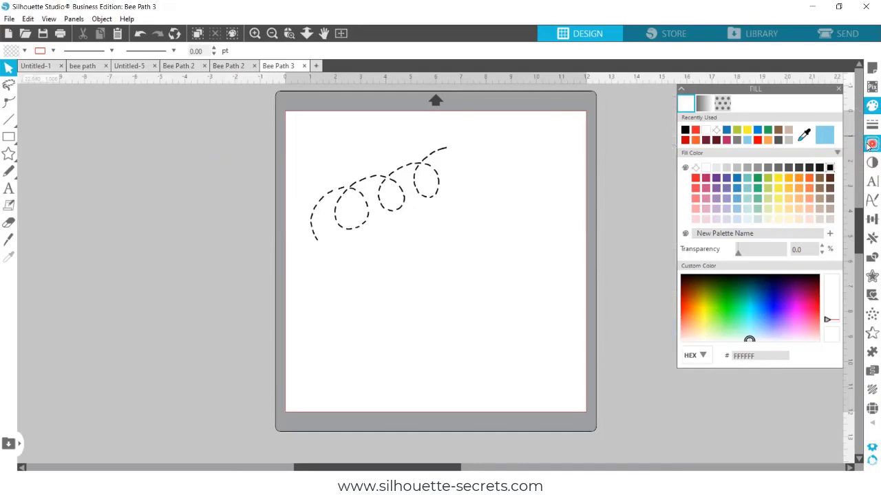
click(869, 145)
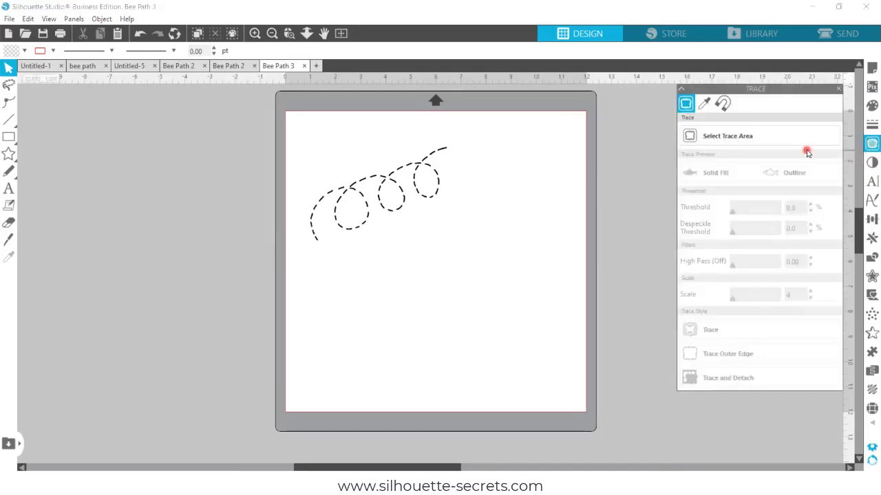
Move the Trace panel beside the mat and start Select Trace Area.
mouse_move(788, 88)
mouse_down()
mouse_move(676, 126)
mouse_move(667, 146)
mouse_up()
click(605, 196)
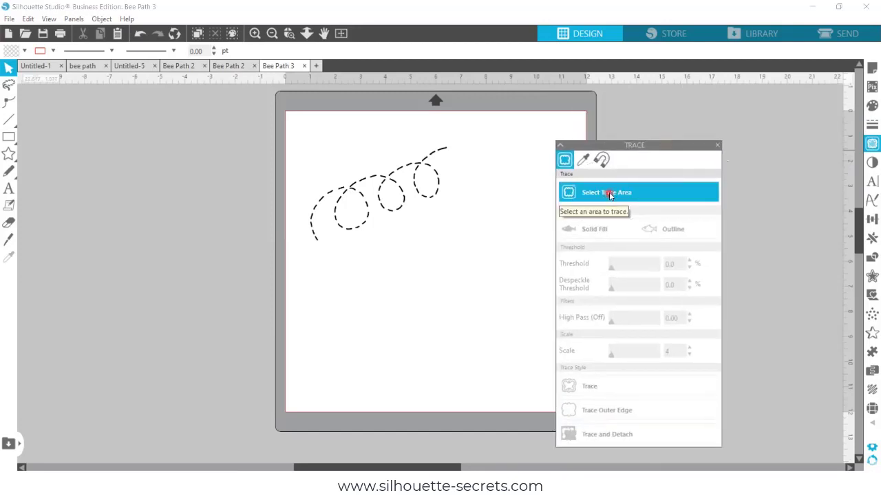
click(609, 196)
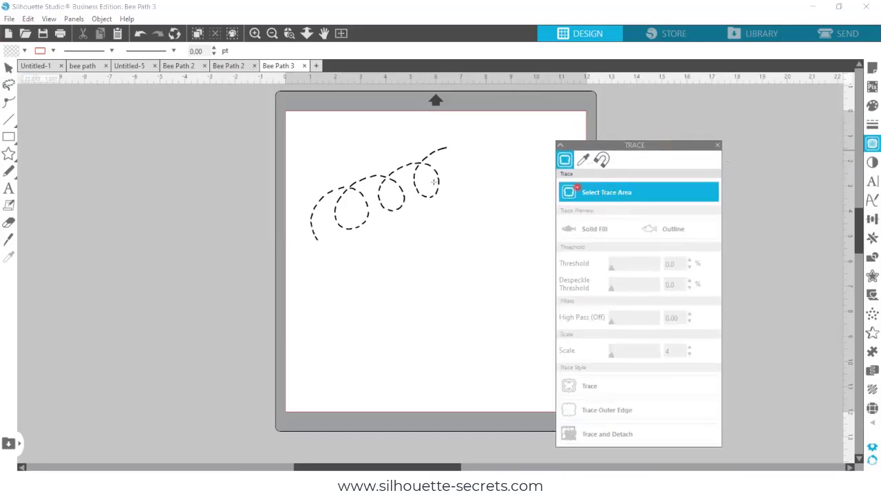
Draw a trace area around the whole dashed bee path and zoom in on the yellow dash preview.
click(295, 124)
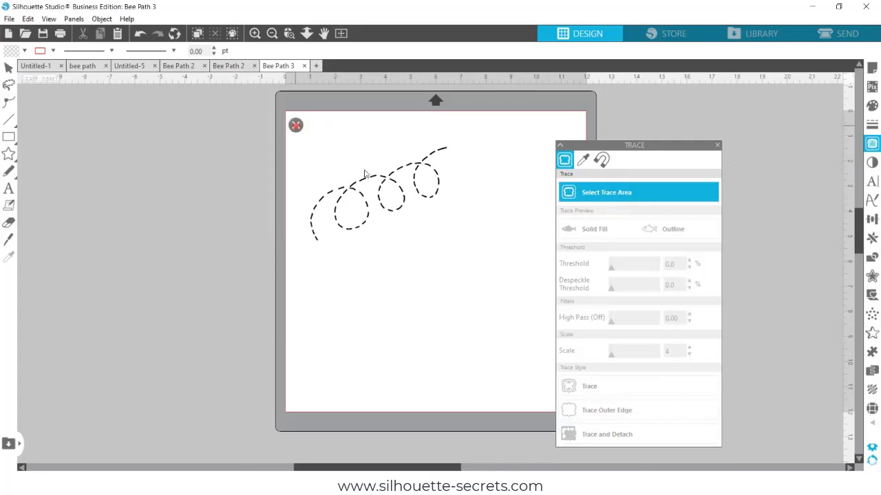
mouse_move(295, 124)
mouse_down()
mouse_move(446, 217)
mouse_move(464, 260)
mouse_up()
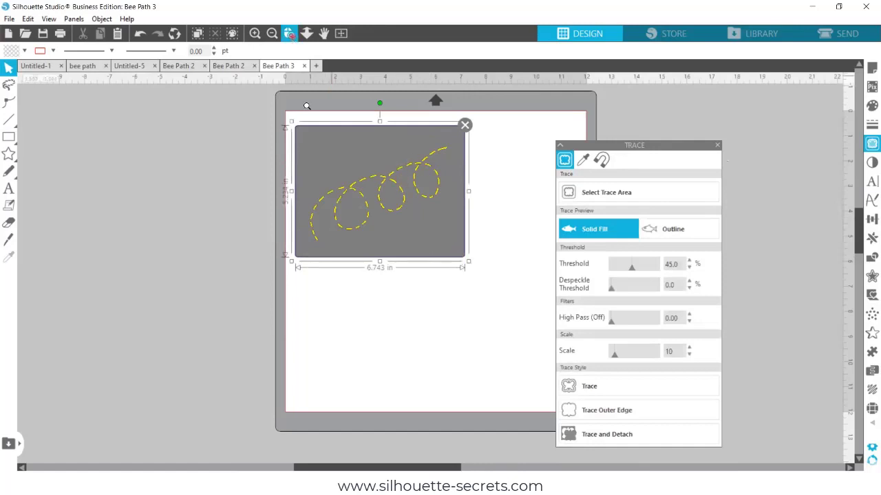
scroll(391, 183, up, 1)
scroll(391, 182, up, 2)
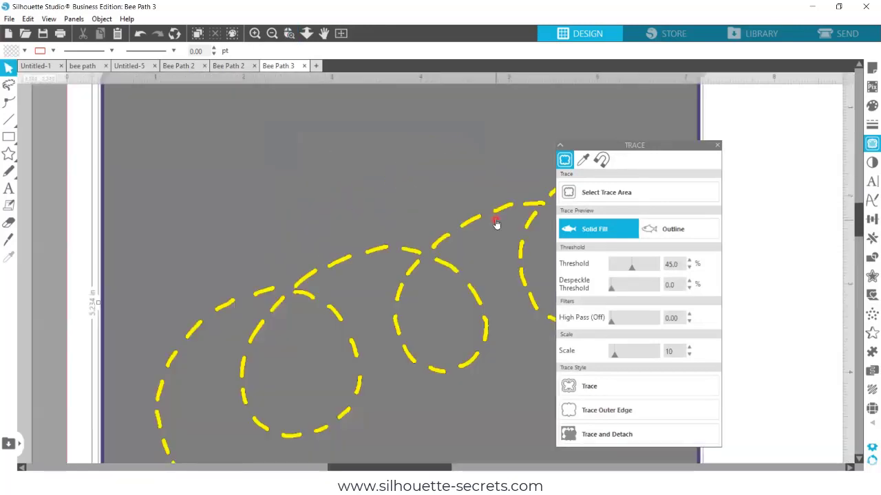
click(284, 35)
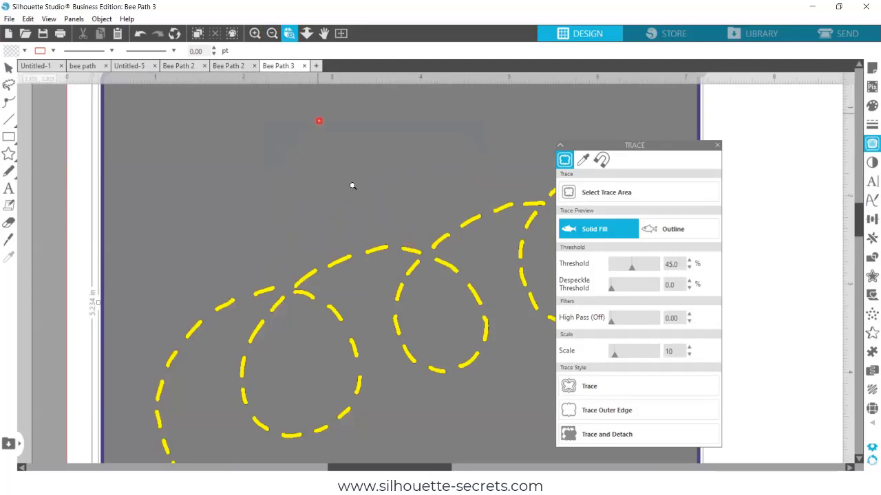
click(374, 252)
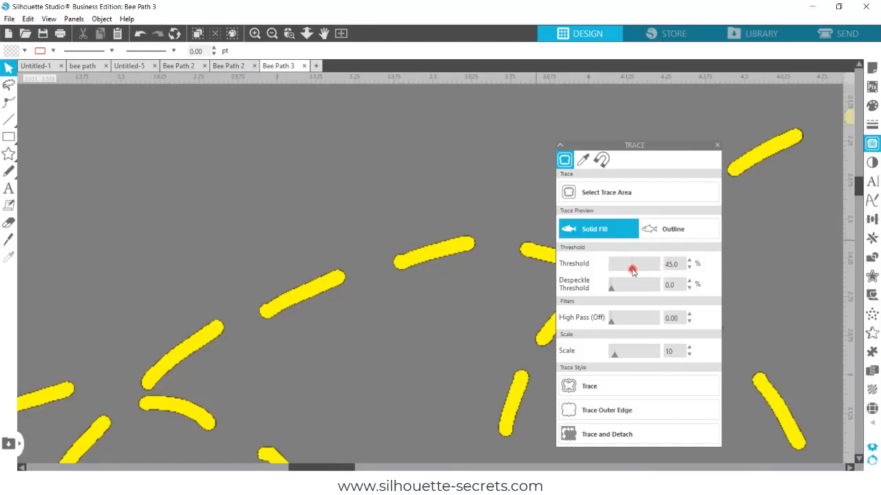
Raise the trace Threshold slider all the way to 100%.
drag(633, 272, 659, 274)
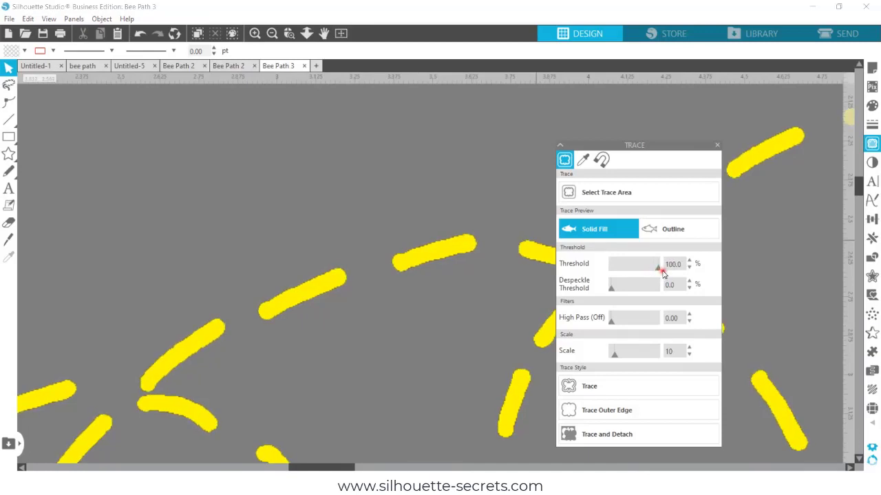
drag(658, 274, 659, 276)
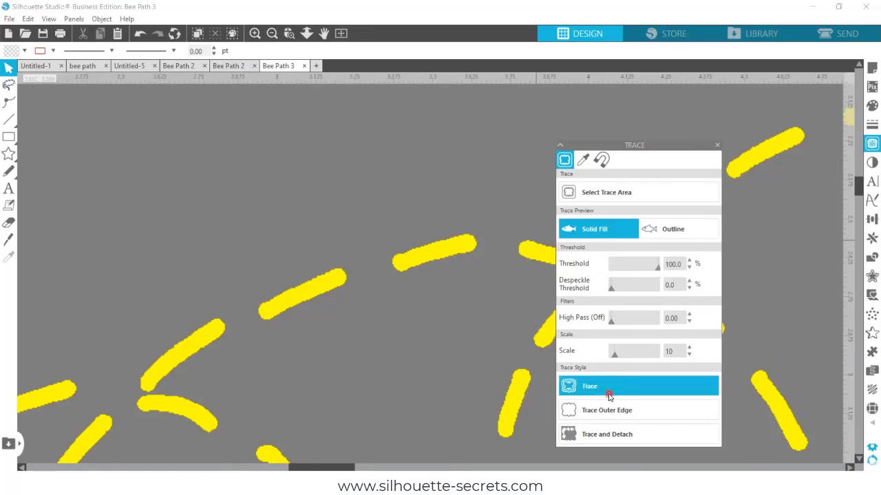
Zoom onto the trace area, trace the bee path, and drag the traced copy off the original image.
click(340, 33)
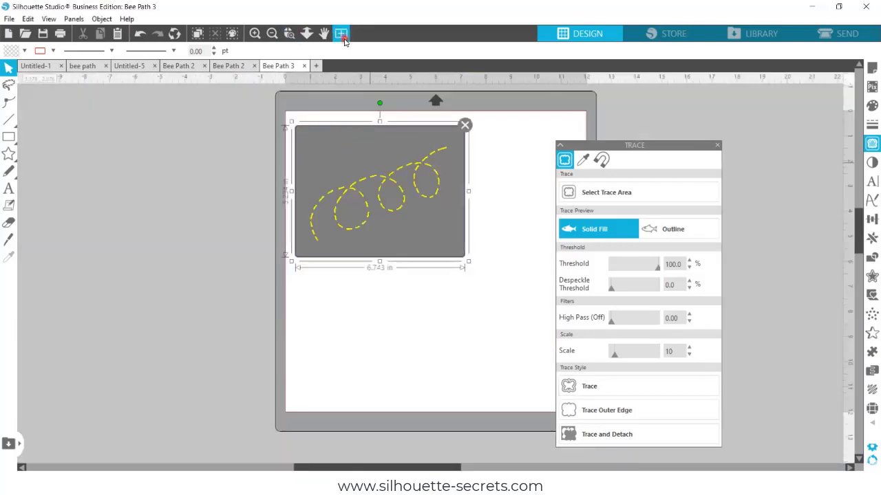
click(289, 33)
drag(292, 122, 496, 301)
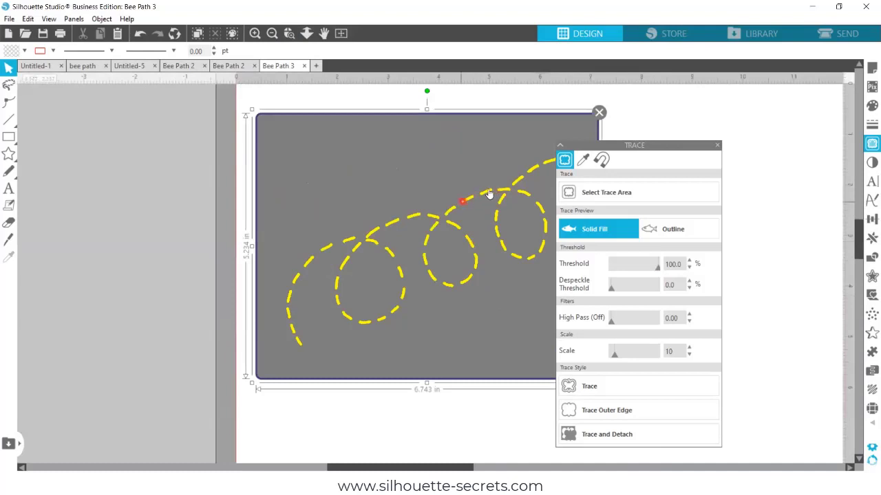
click(601, 386)
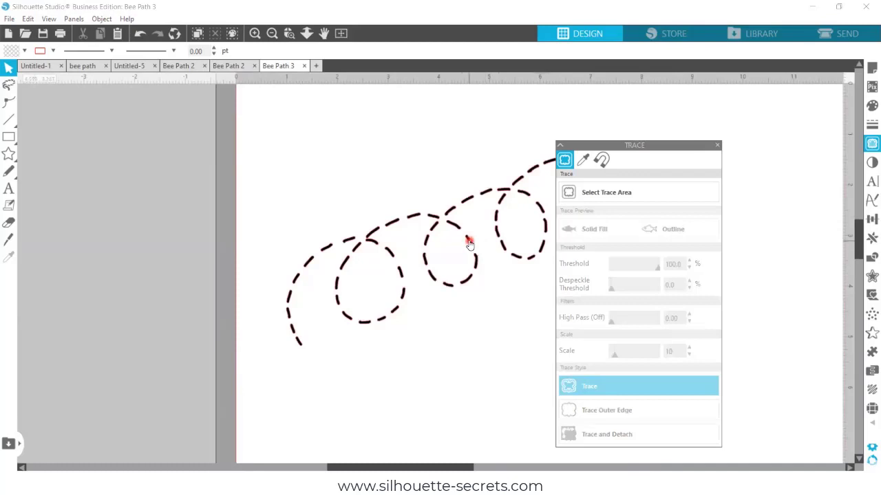
drag(468, 245, 513, 398)
click(375, 432)
drag(356, 468, 406, 467)
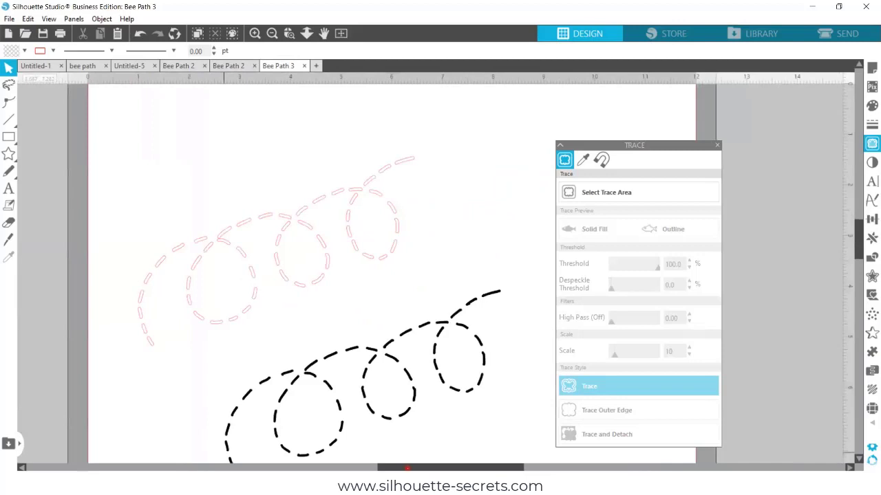
Fill the traced dash outlines black from Recently Used and nudge them right and down.
click(358, 191)
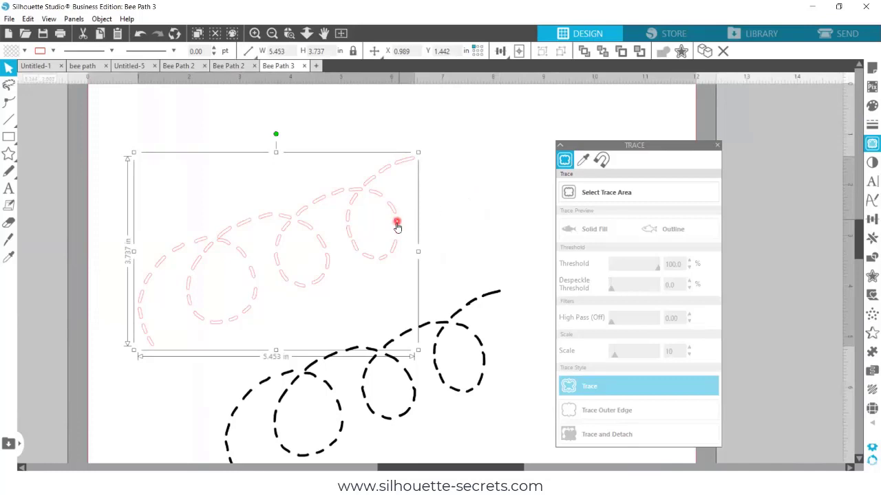
click(869, 108)
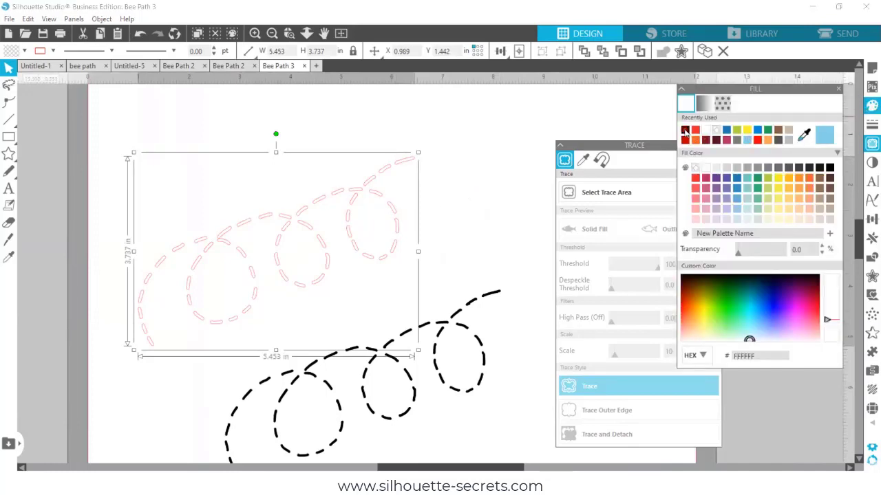
click(685, 131)
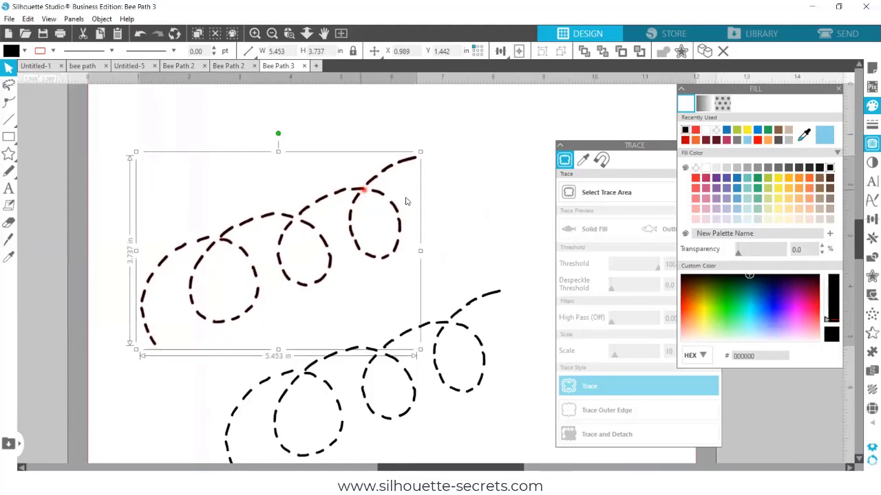
drag(407, 201, 457, 220)
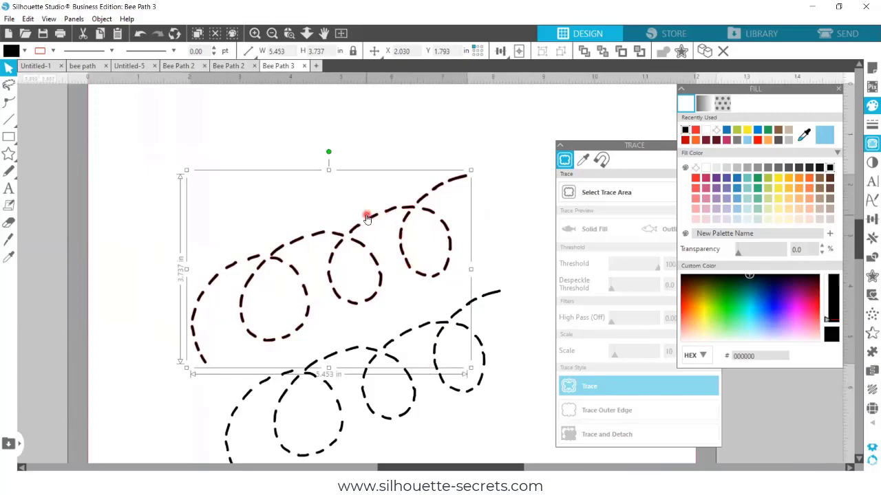
Open the SEND cut settings and zoom in on the two dashed paths.
click(832, 39)
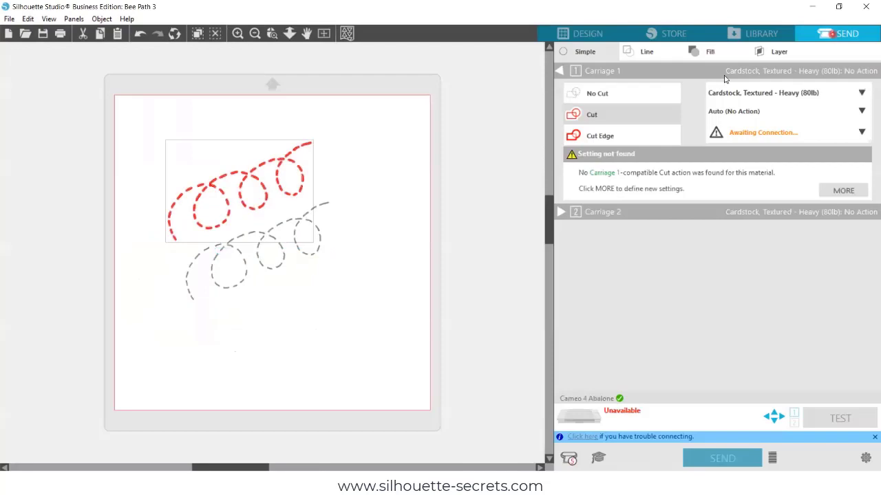
click(272, 33)
drag(153, 115, 357, 322)
Click through the dashes to confirm only the traced path is marked with red cut lines.
click(397, 311)
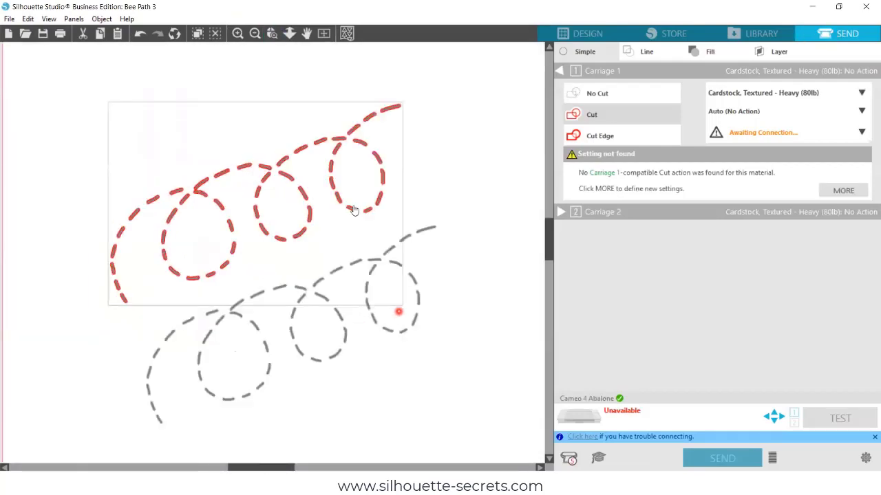
click(303, 147)
click(310, 134)
click(287, 272)
click(307, 298)
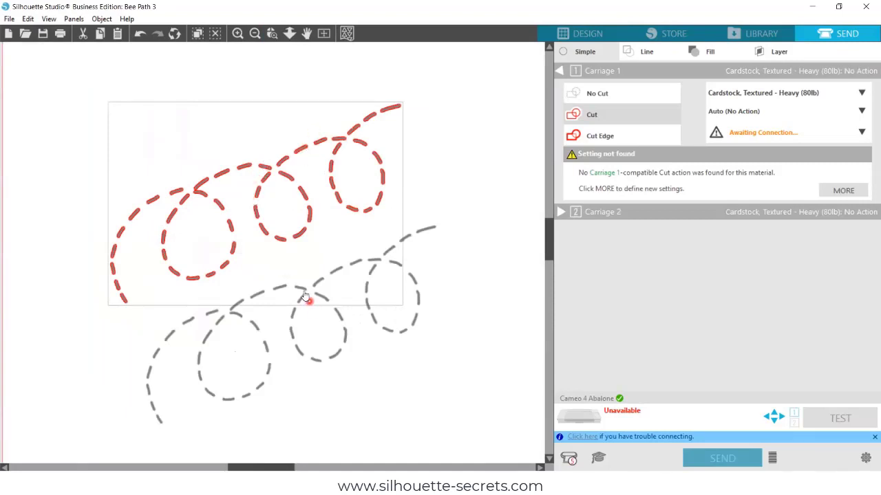
click(414, 255)
click(368, 318)
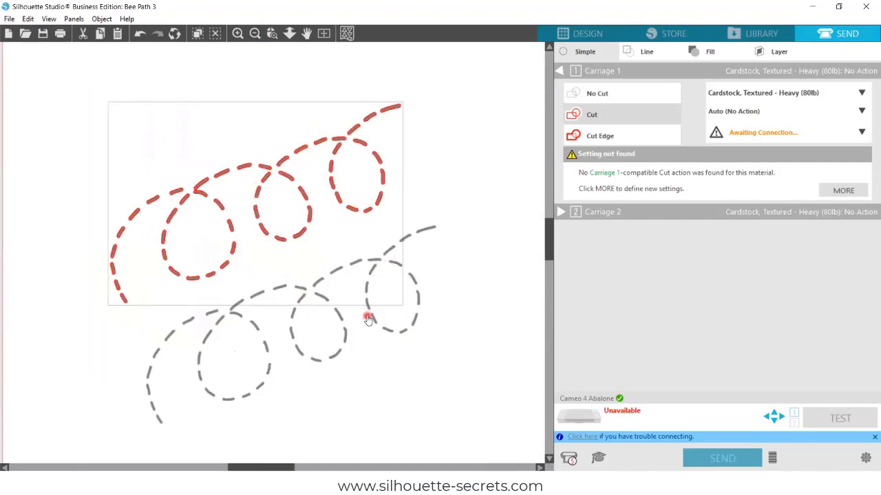
click(408, 264)
click(387, 339)
click(417, 278)
click(413, 272)
click(428, 306)
click(393, 342)
scroll(393, 342, up, 1)
click(469, 323)
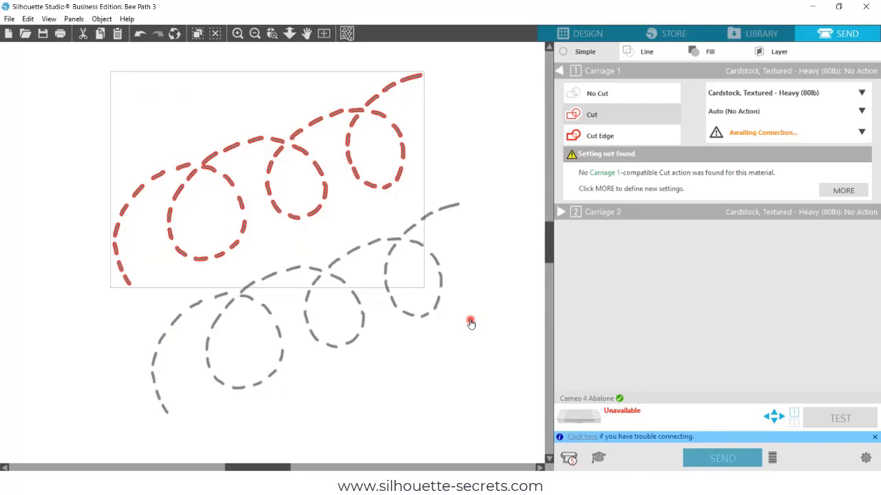
Back in the Design workspace, tick PNG Autotrace under Preferences > Import and save the setting.
click(589, 34)
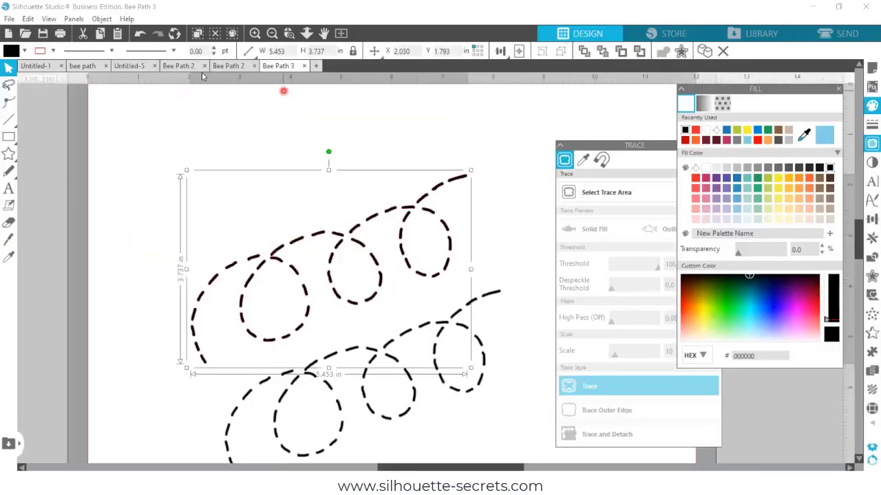
click(871, 448)
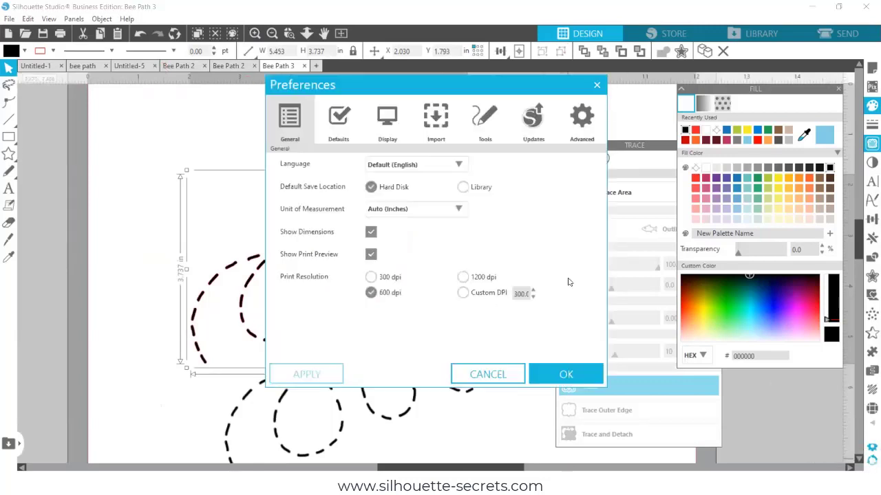
click(436, 119)
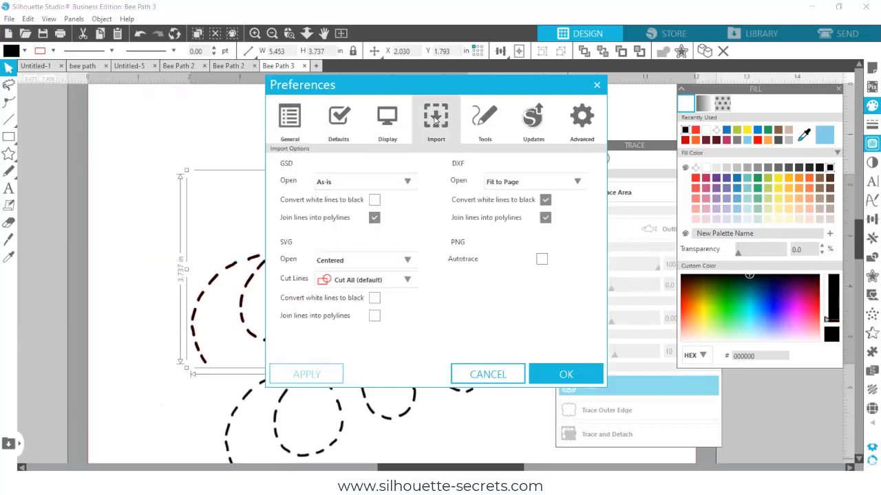
click(541, 260)
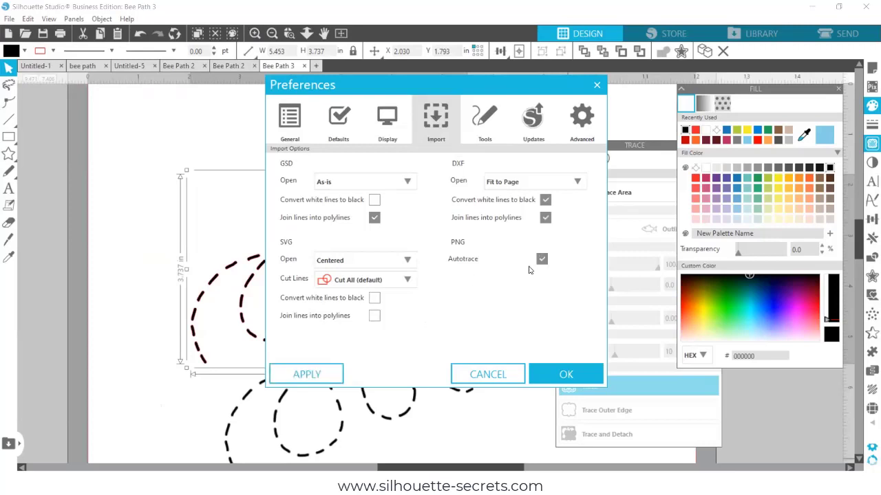
click(305, 376)
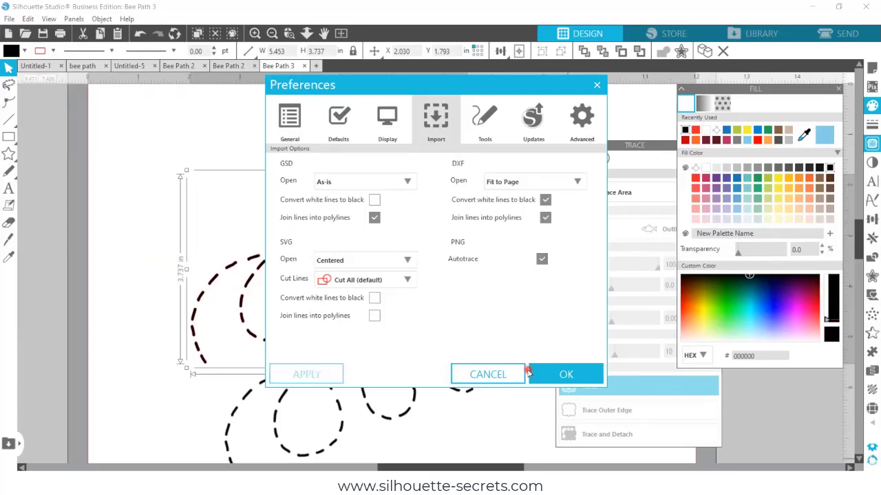
click(563, 373)
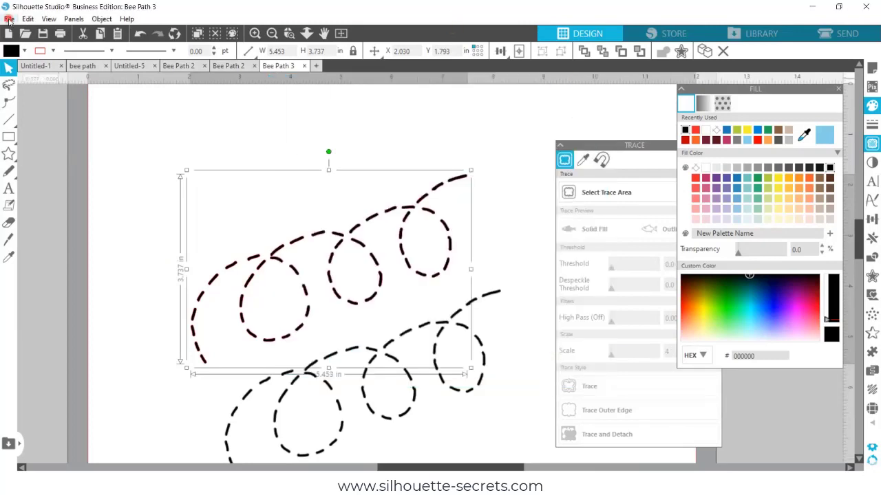
Open the Bee Path PNG image in a new tab.
click(9, 20)
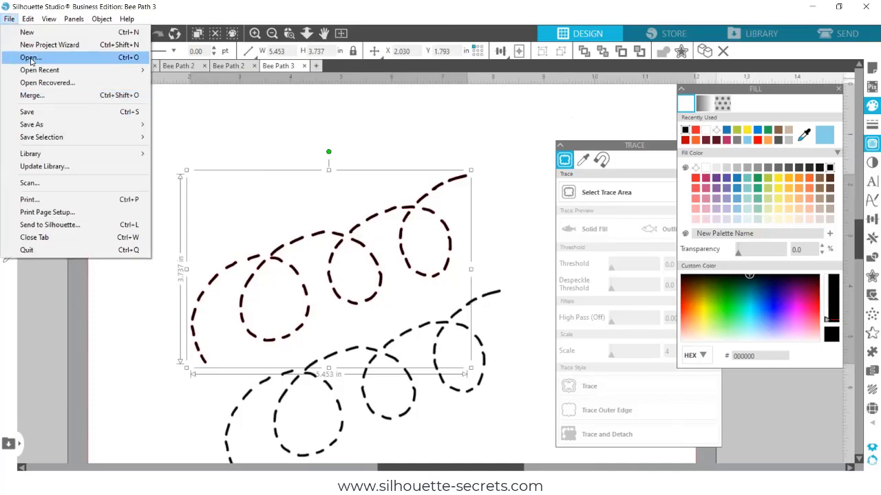
click(30, 61)
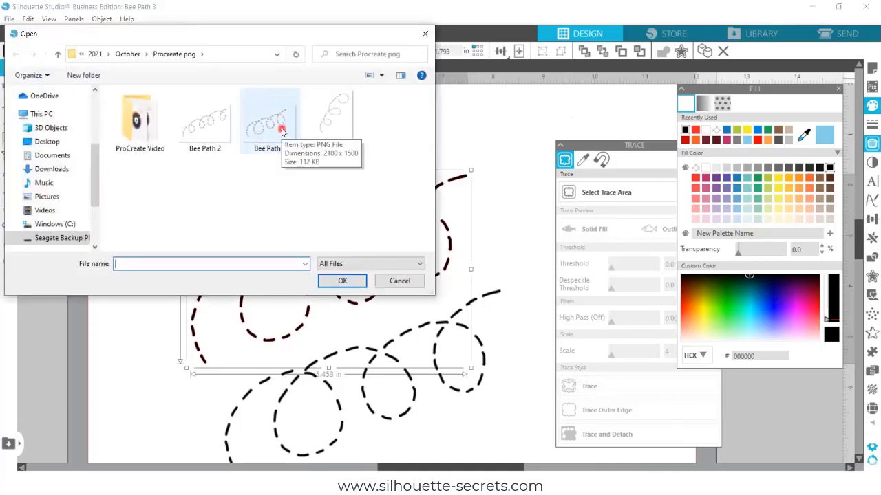
double_click(281, 131)
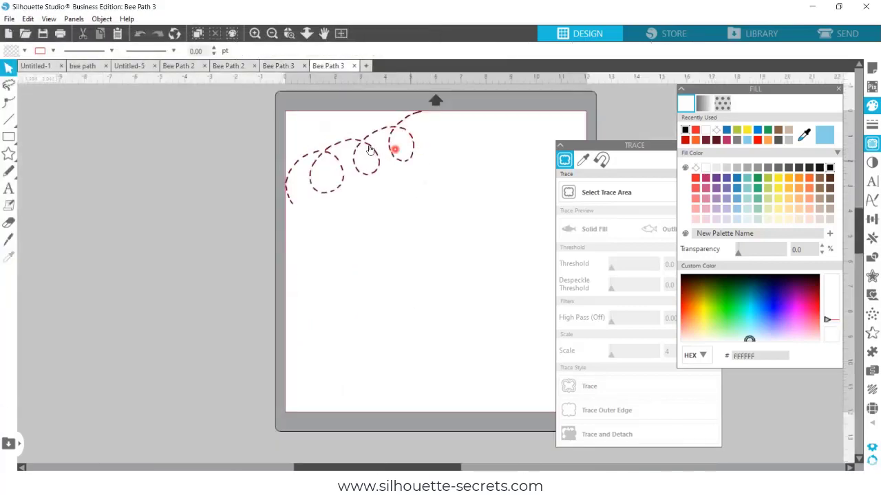
Shift the bee path design down and right on the mat and zoom in on it.
drag(400, 191, 412, 218)
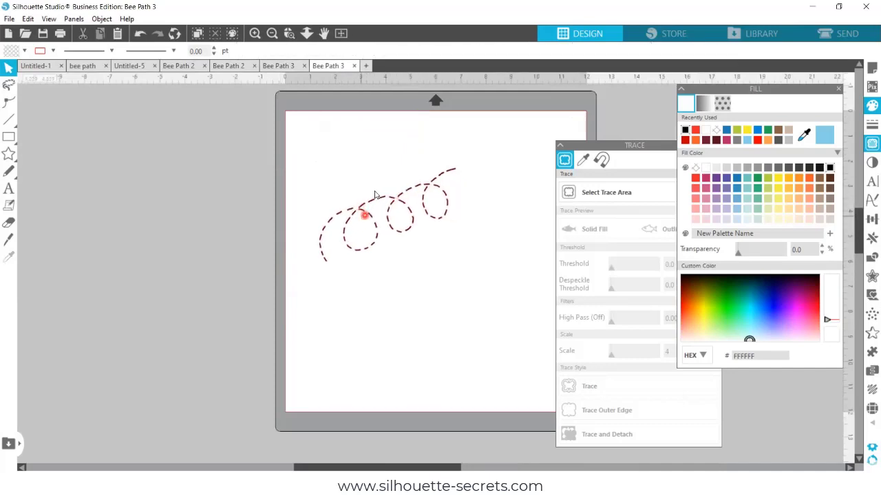
click(364, 173)
click(289, 33)
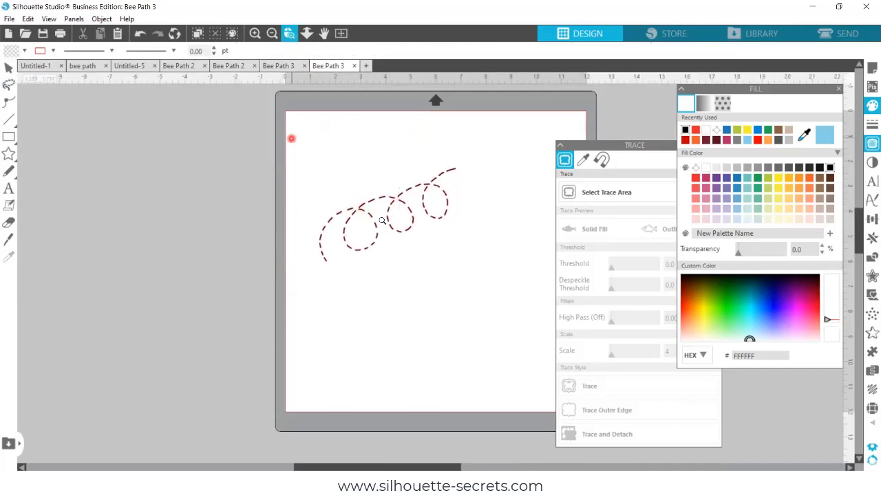
drag(291, 140, 492, 290)
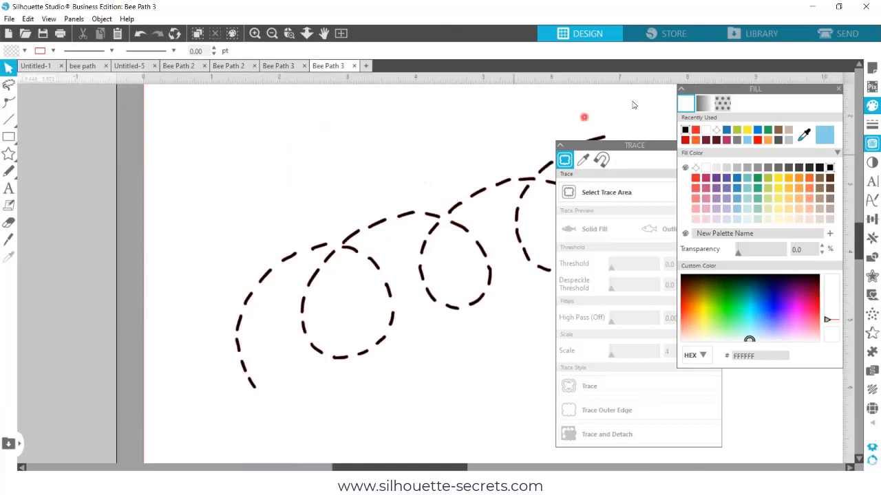
click(842, 36)
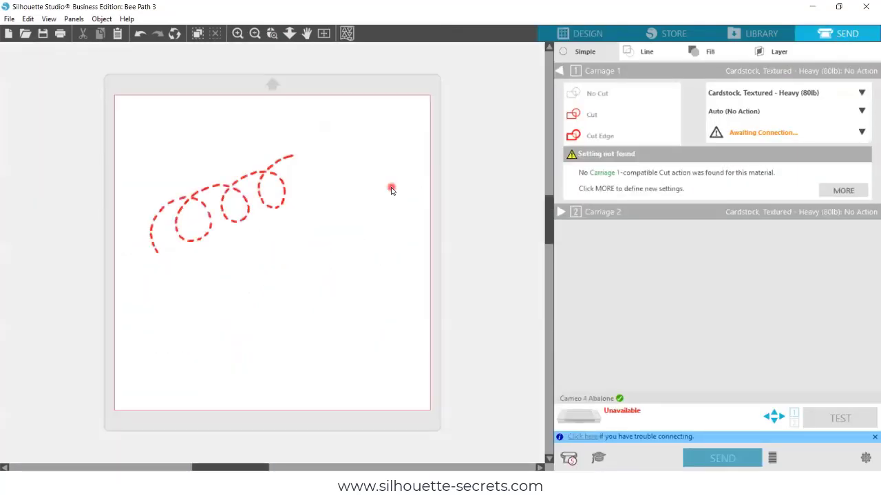